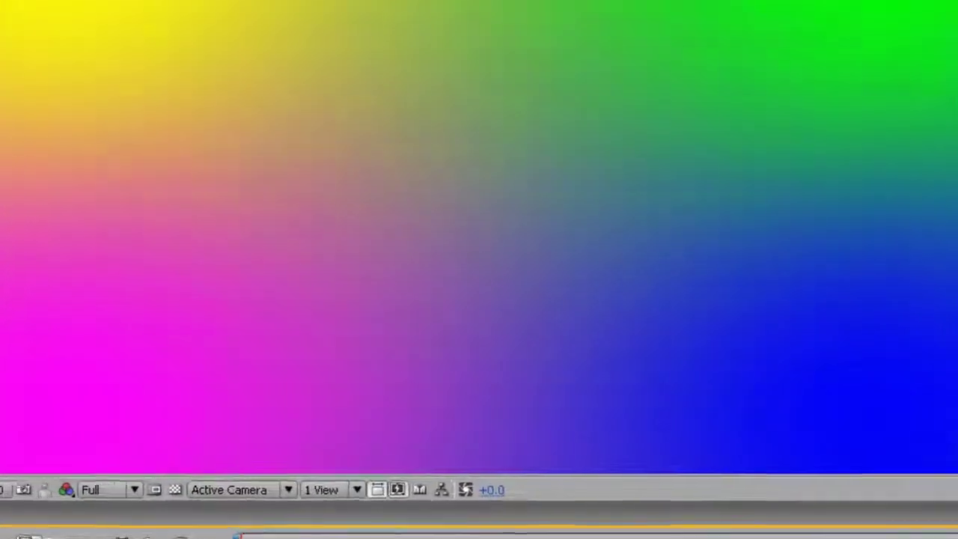
Review the 4 Gradient composition settings without changes and select the Black Solid 1 layer
{"action": "key", "text": "ctrl+k"}
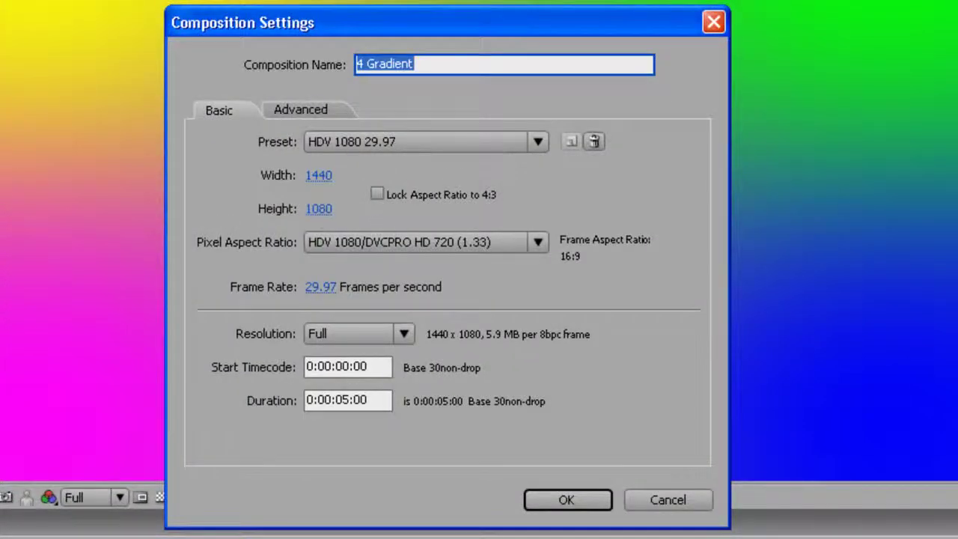
{"action": "left_click", "coordinate": [673, 498]}
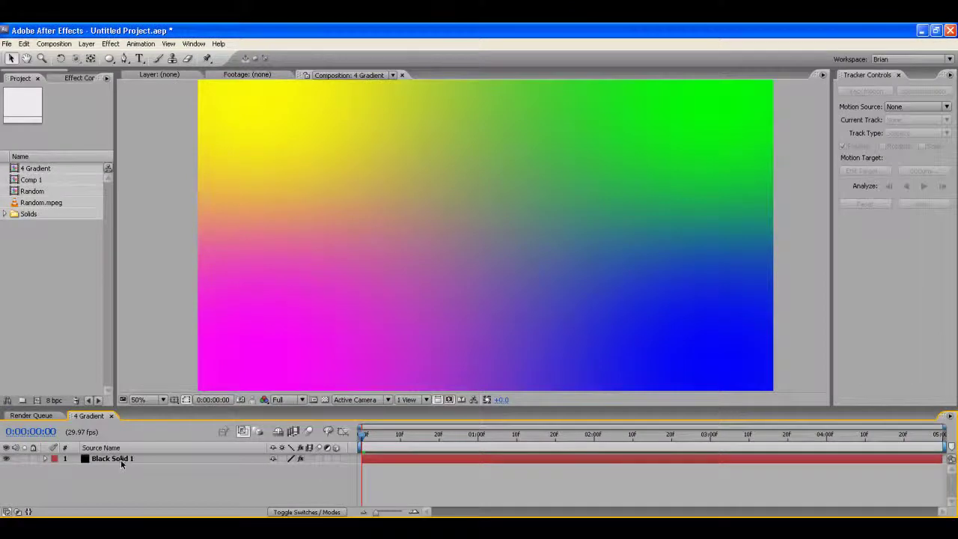
{"action": "left_click", "coordinate": [121, 462]}
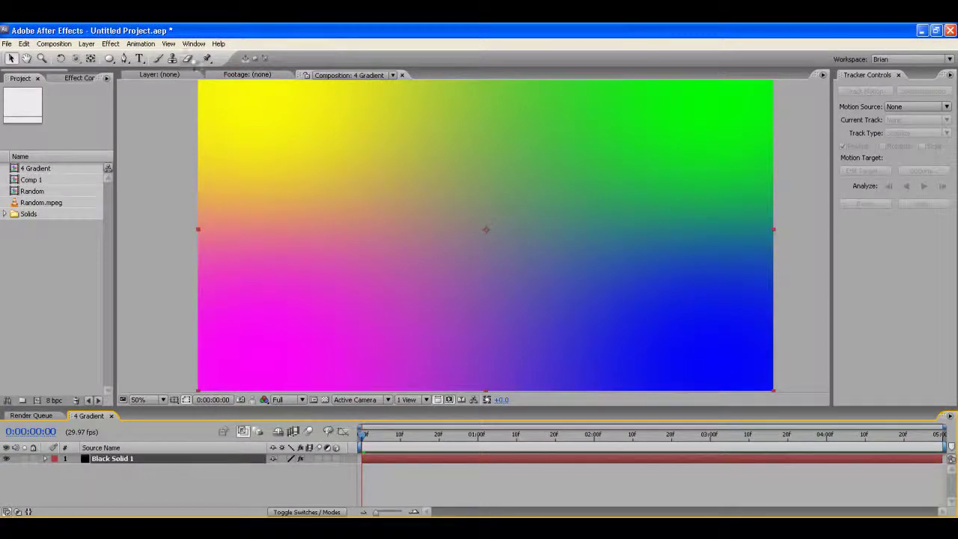
Add 4 Gradient to the Render Queue with Best Settings and Lossless output to 4 Gradient.avi
{"action": "left_click", "coordinate": [69, 45]}
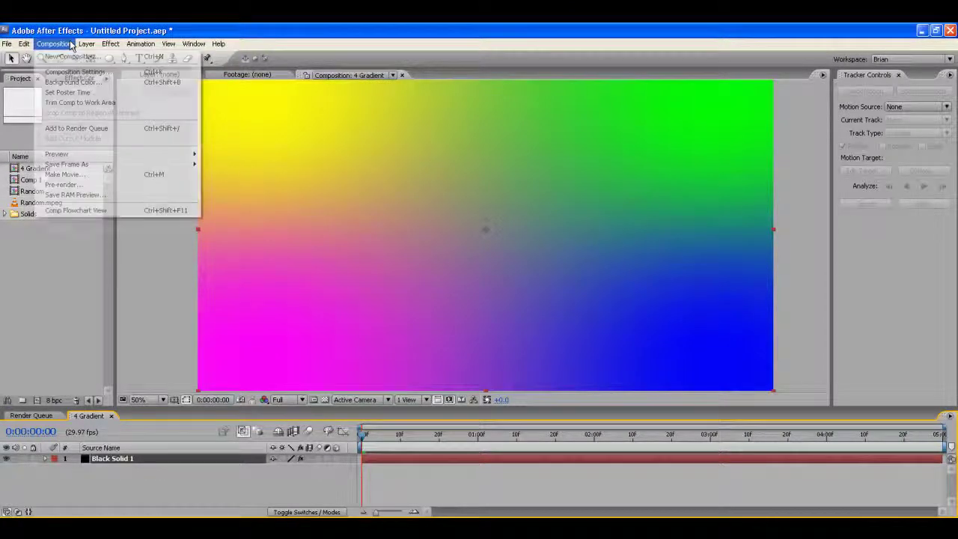
{"action": "left_click", "coordinate": [76, 128]}
{"action": "left_click_drag", "start_coordinate": [316, 410], "coordinate": [315, 292]}
{"action": "left_click", "coordinate": [83, 471]}
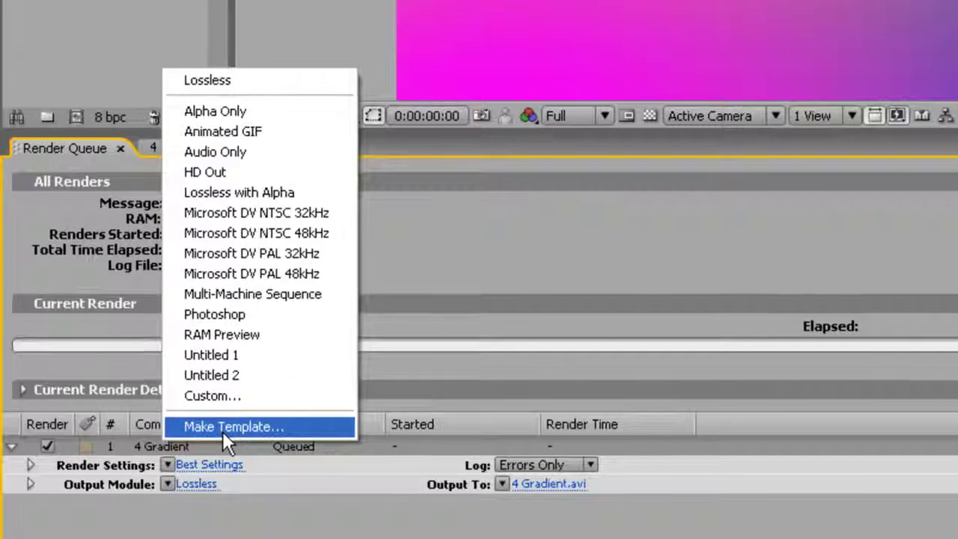
Switch the render's output module to a custom QuickTime Movie format
{"action": "left_click", "coordinate": [220, 396]}
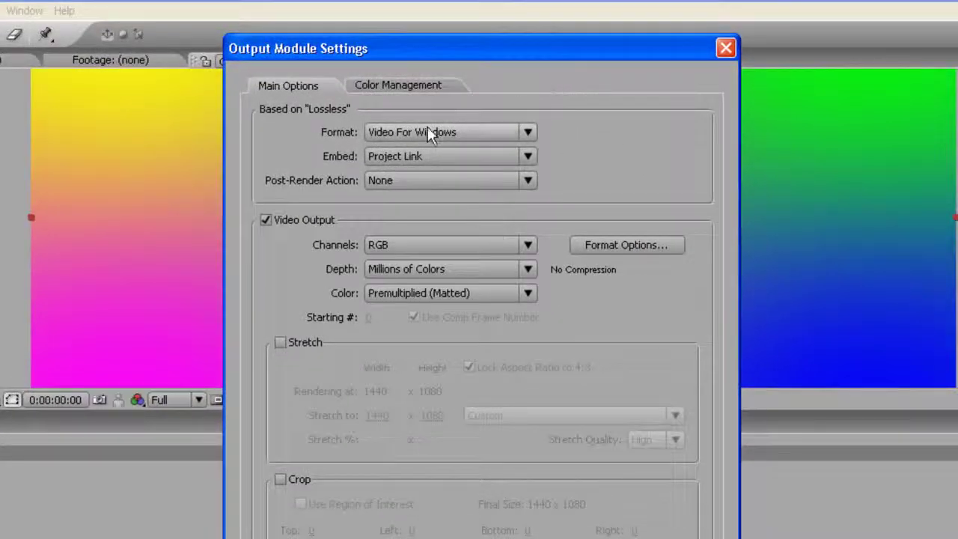
{"action": "left_click", "coordinate": [428, 128]}
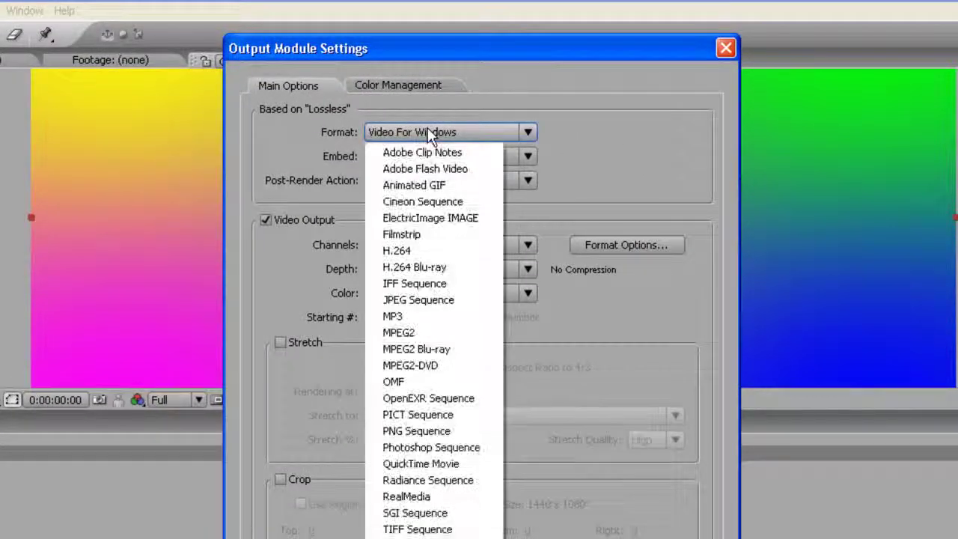
{"action": "left_click", "coordinate": [452, 465]}
Set the QuickTime compression to Photo - JPEG at Most (100) quality, Millions of Colors
{"action": "left_click", "coordinate": [603, 244]}
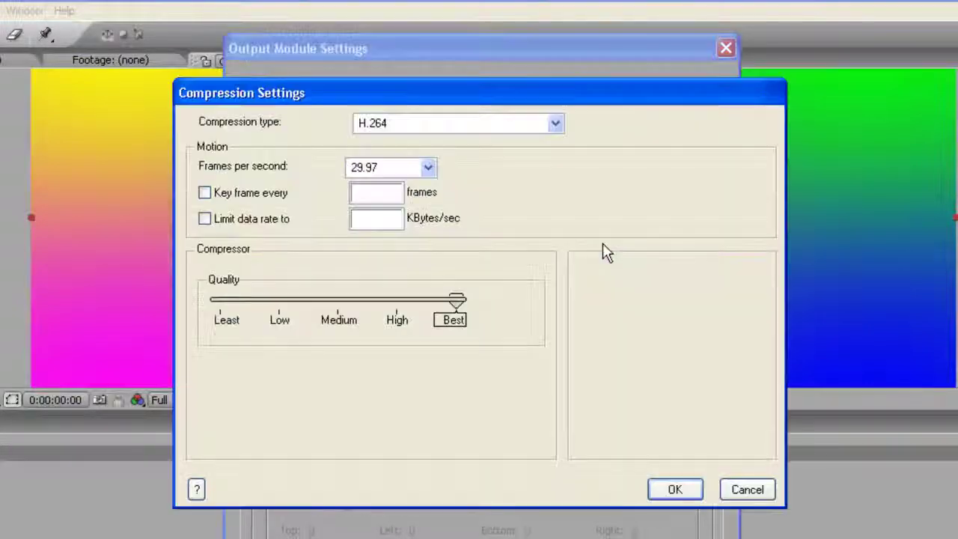
{"action": "left_click_drag", "start_coordinate": [395, 104], "coordinate": [372, 167]}
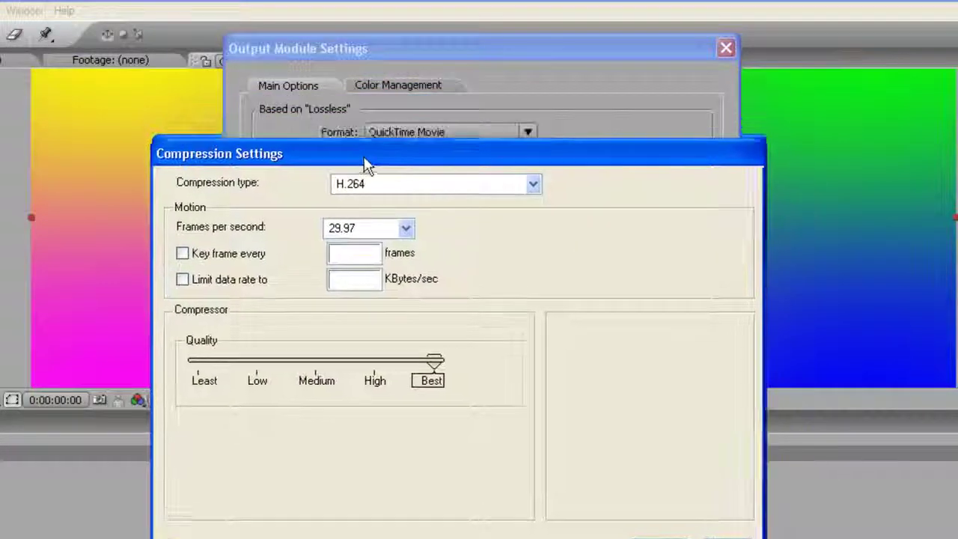
{"action": "left_click", "coordinate": [398, 188]}
{"action": "left_click", "coordinate": [401, 191]}
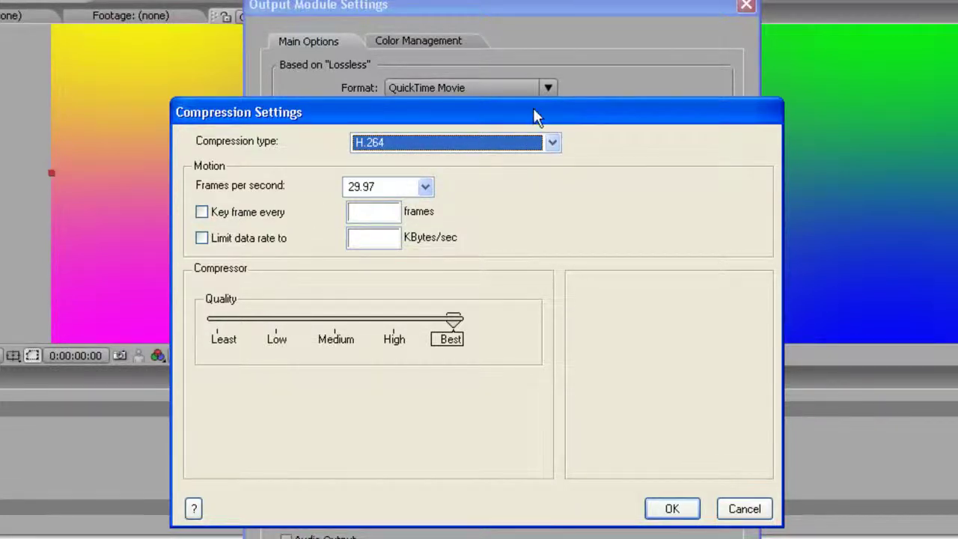
{"action": "left_click_drag", "start_coordinate": [536, 115], "coordinate": [532, 122]}
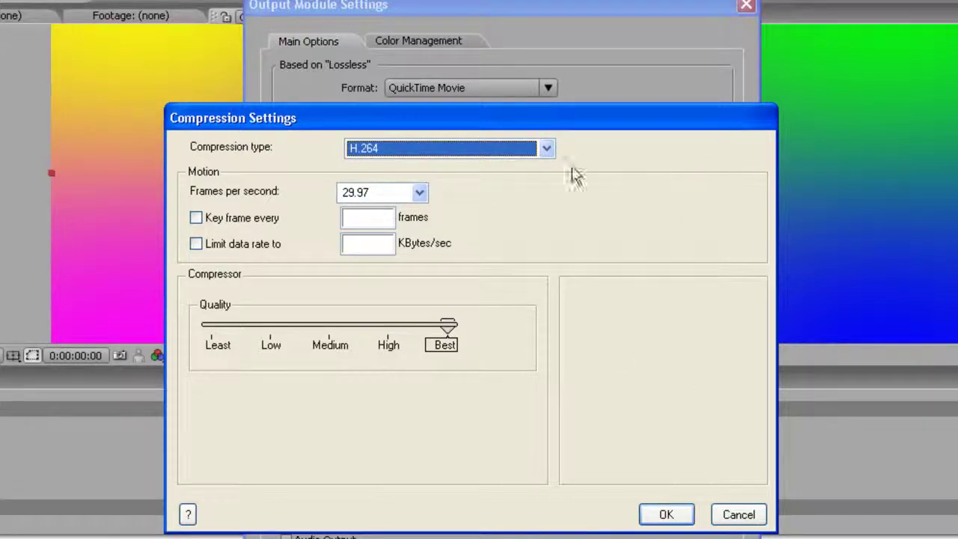
{"action": "left_click", "coordinate": [547, 149]}
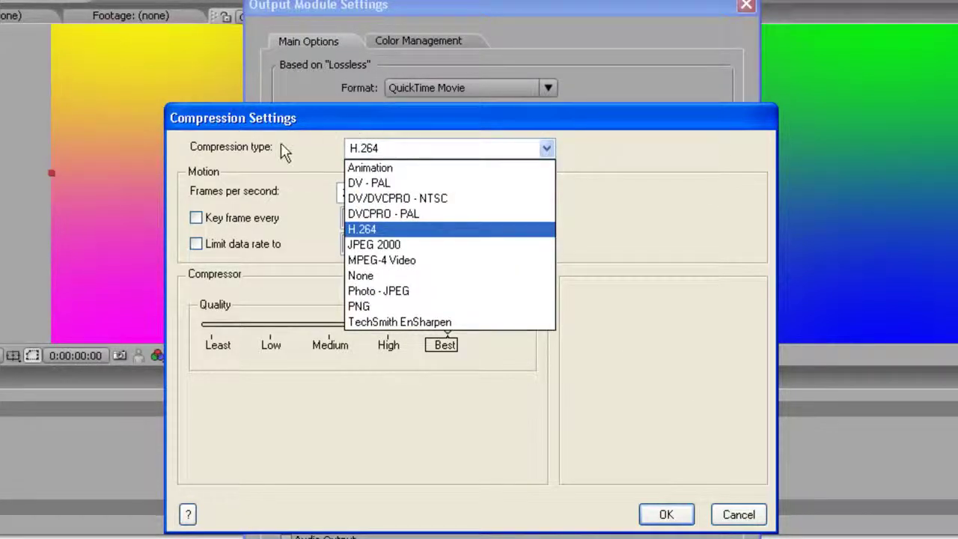
{"action": "left_click", "coordinate": [424, 293]}
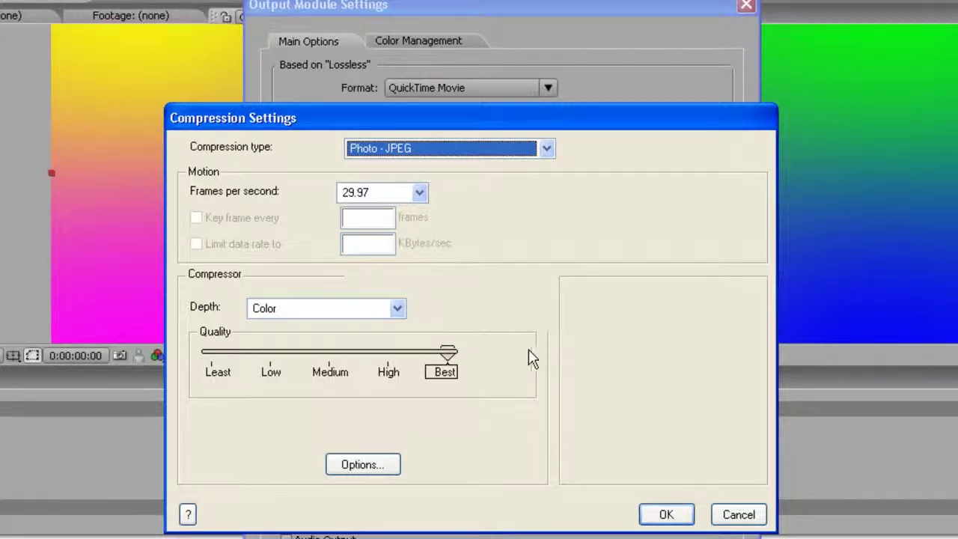
{"action": "left_click", "coordinate": [666, 514]}
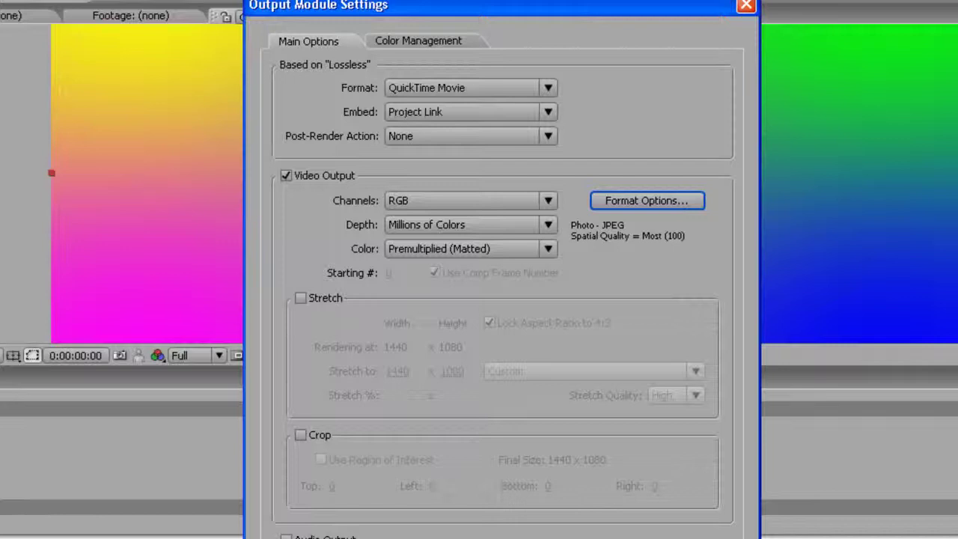
Try PNG compression at Millions of Colors+ depth, then return to Photo - JPEG
{"action": "left_click", "coordinate": [642, 202]}
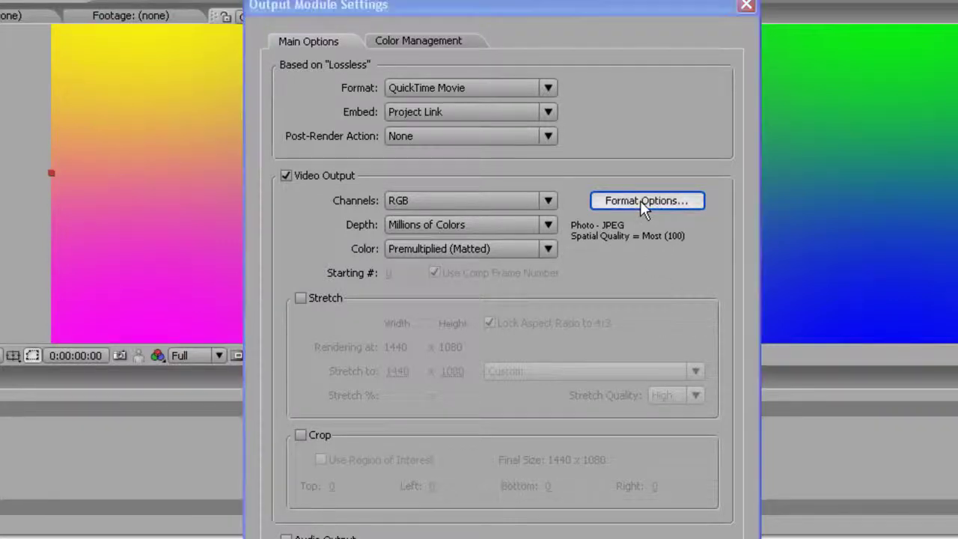
{"action": "left_click", "coordinate": [447, 82]}
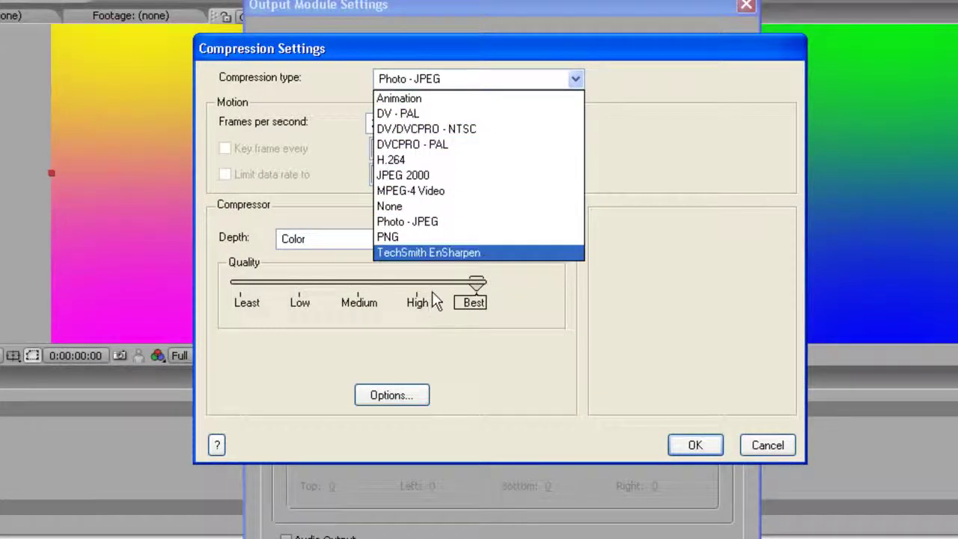
{"action": "left_click", "coordinate": [469, 237]}
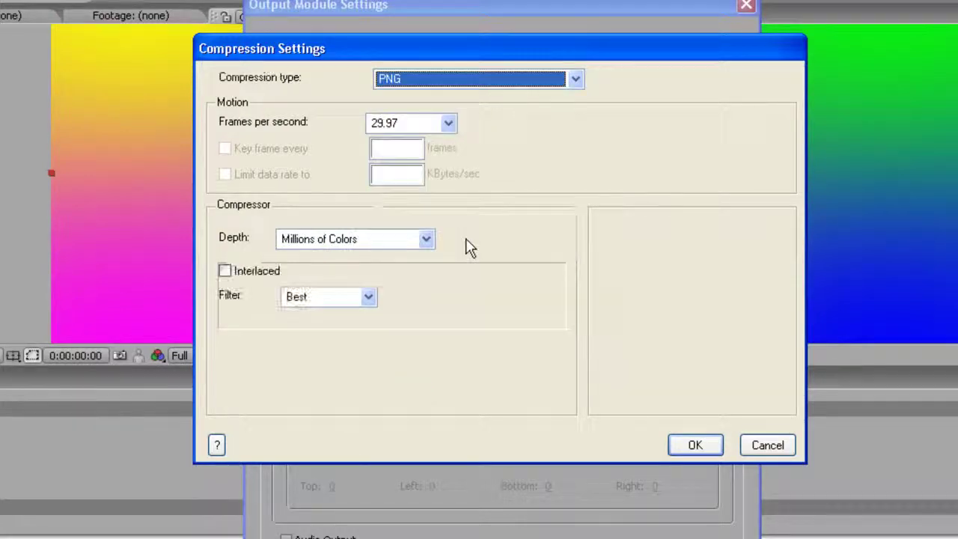
{"action": "left_click", "coordinate": [437, 241]}
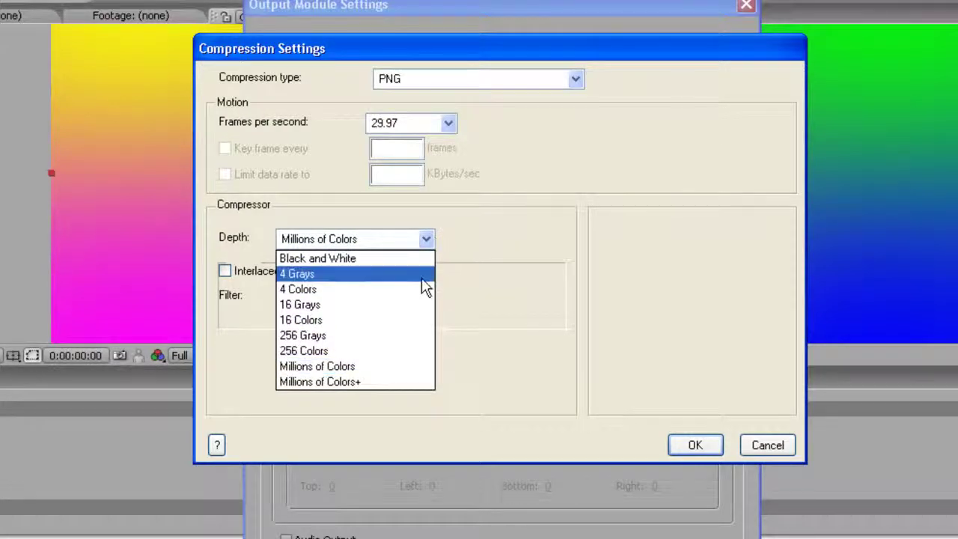
{"action": "left_click", "coordinate": [398, 383]}
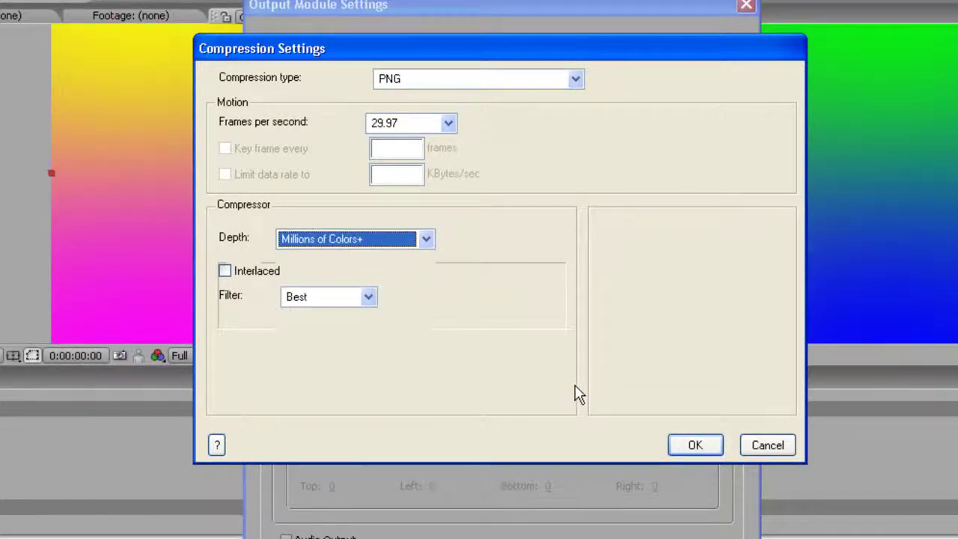
{"action": "left_click", "coordinate": [471, 82]}
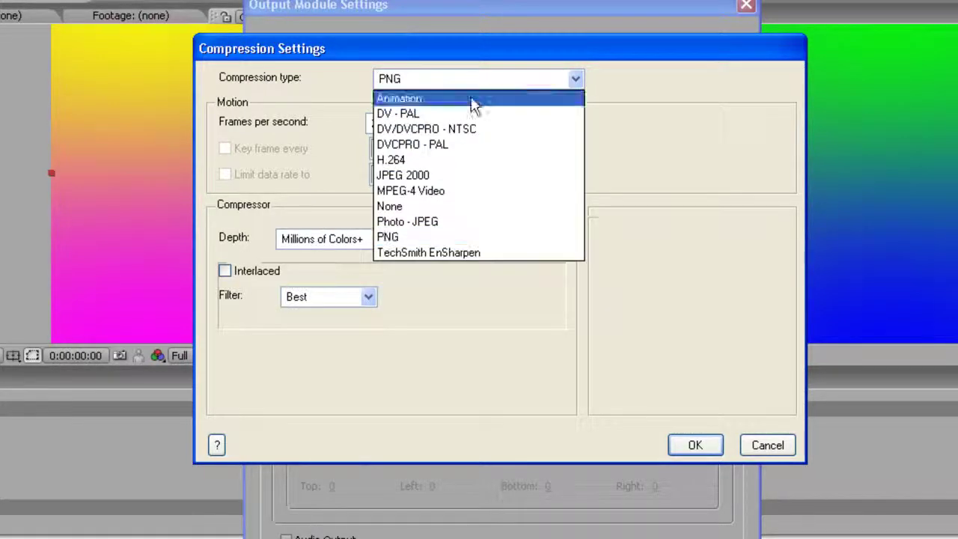
{"action": "left_click", "coordinate": [452, 221]}
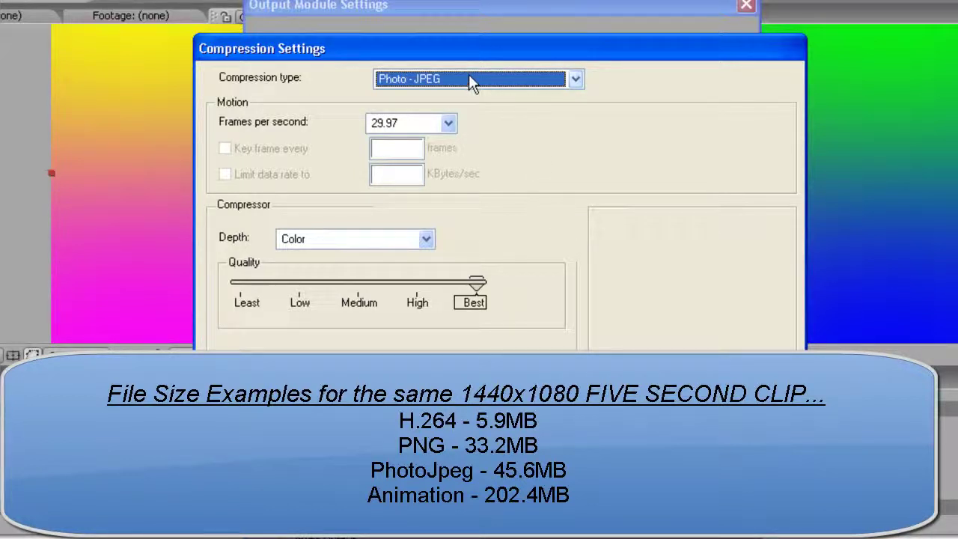
Try H.264 and Animation compression, then cancel so the render stays Lossless
{"action": "left_click", "coordinate": [470, 77]}
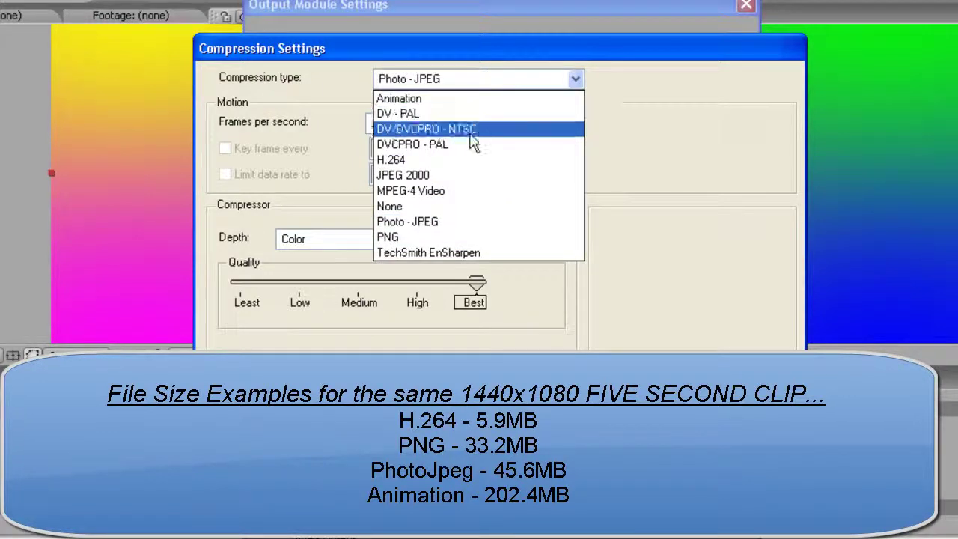
{"action": "left_click", "coordinate": [466, 160]}
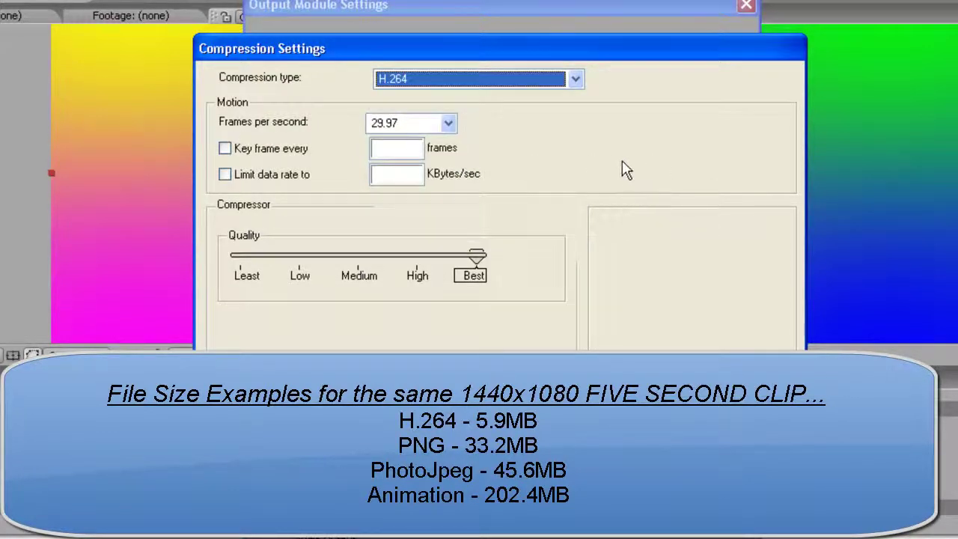
{"action": "left_click", "coordinate": [575, 79]}
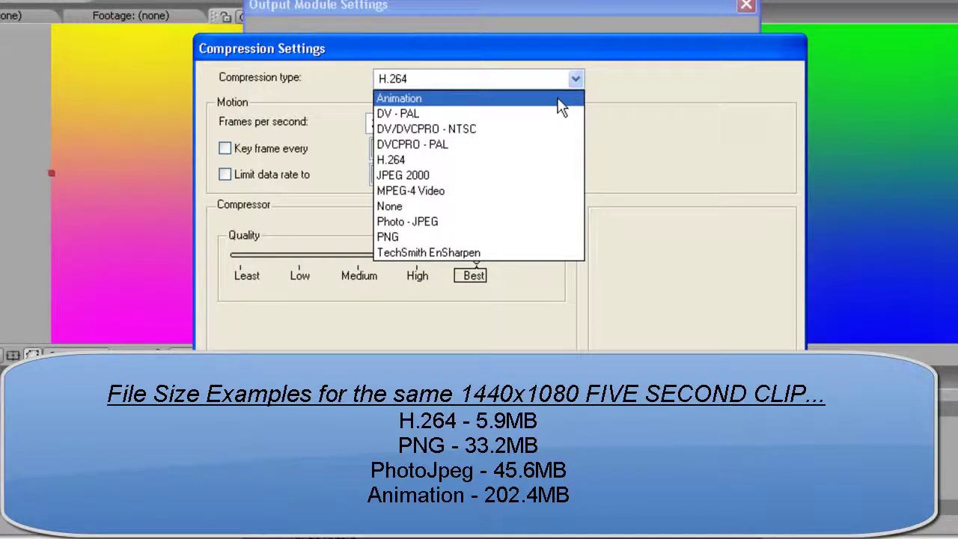
{"action": "left_click", "coordinate": [561, 107]}
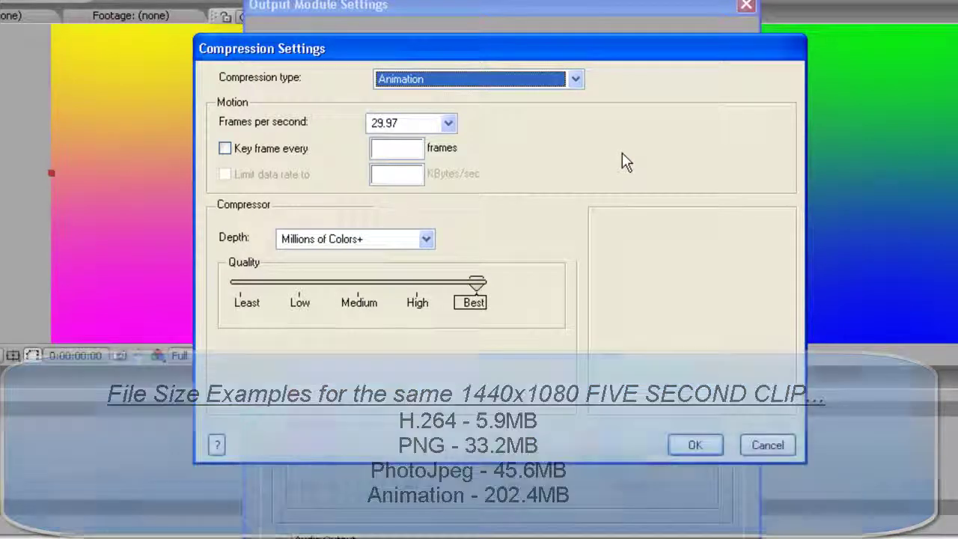
{"action": "left_click", "coordinate": [473, 82]}
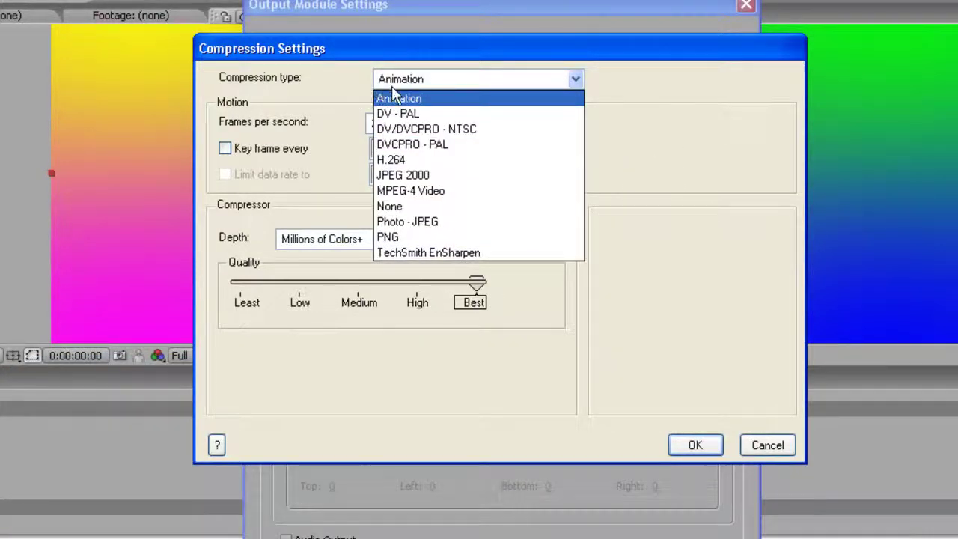
{"action": "left_click", "coordinate": [459, 224]}
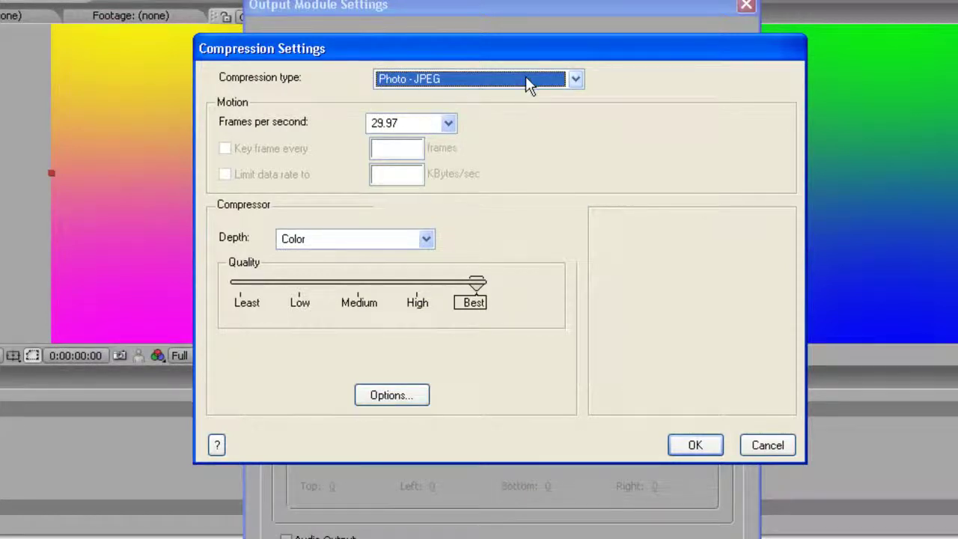
{"action": "left_click", "coordinate": [787, 450]}
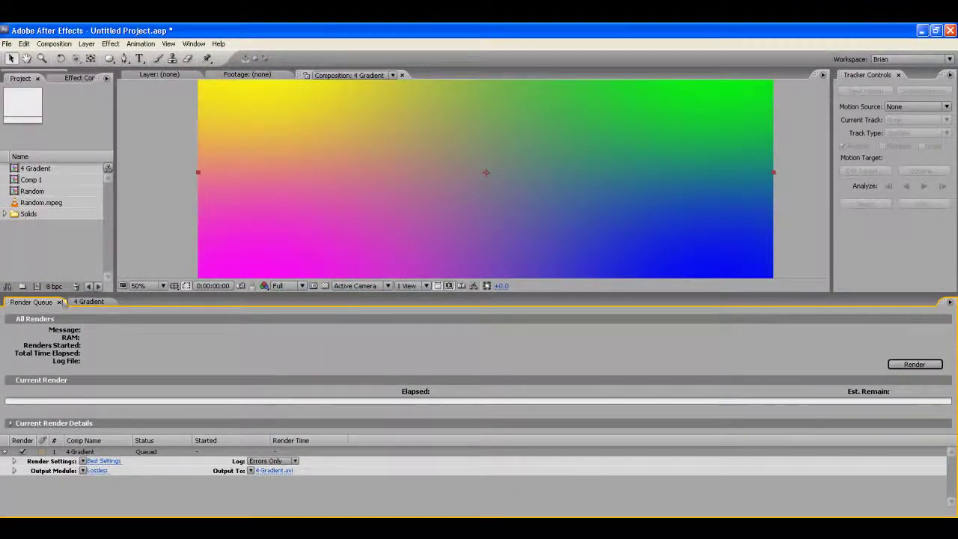
Add an ellipse mask fitting the whole Black Solid 1 gradient layer
{"action": "left_click", "coordinate": [89, 302]}
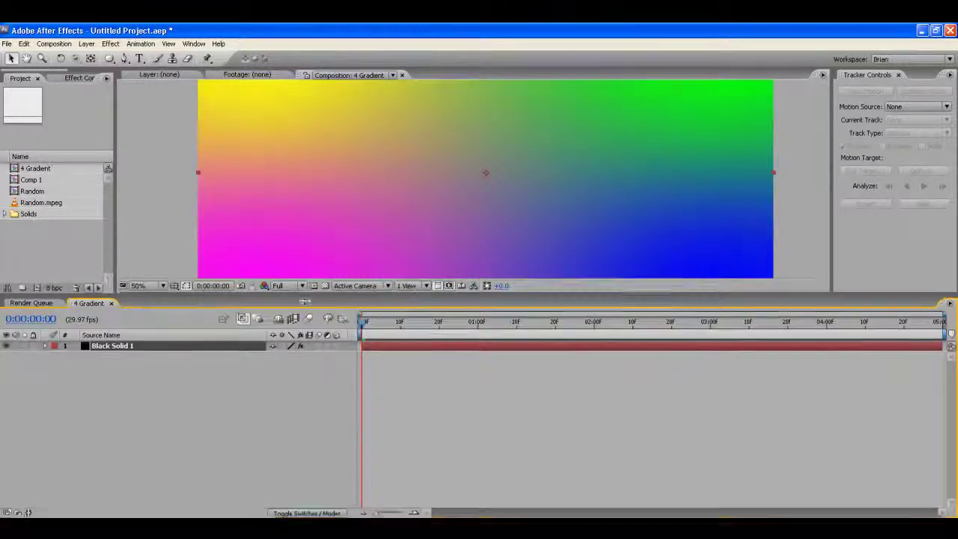
{"action": "left_click_drag", "start_coordinate": [305, 301], "coordinate": [305, 419]}
{"action": "left_click", "coordinate": [109, 59]}
{"action": "double_click", "coordinate": [109, 58]}
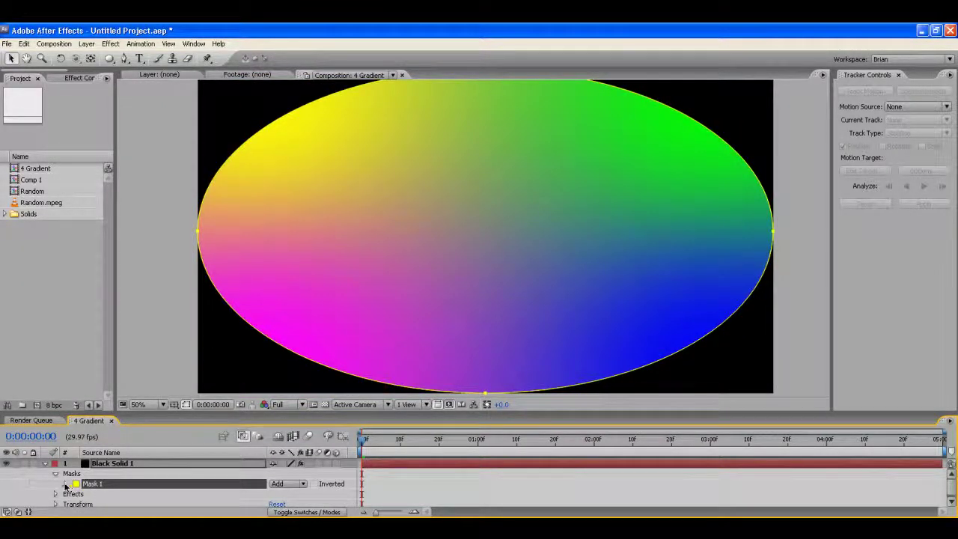
Invert Mask 1 and feather it to about 154 pixels, showing the transparency grid
{"action": "left_click", "coordinate": [315, 483]}
{"action": "left_click", "coordinate": [66, 484]}
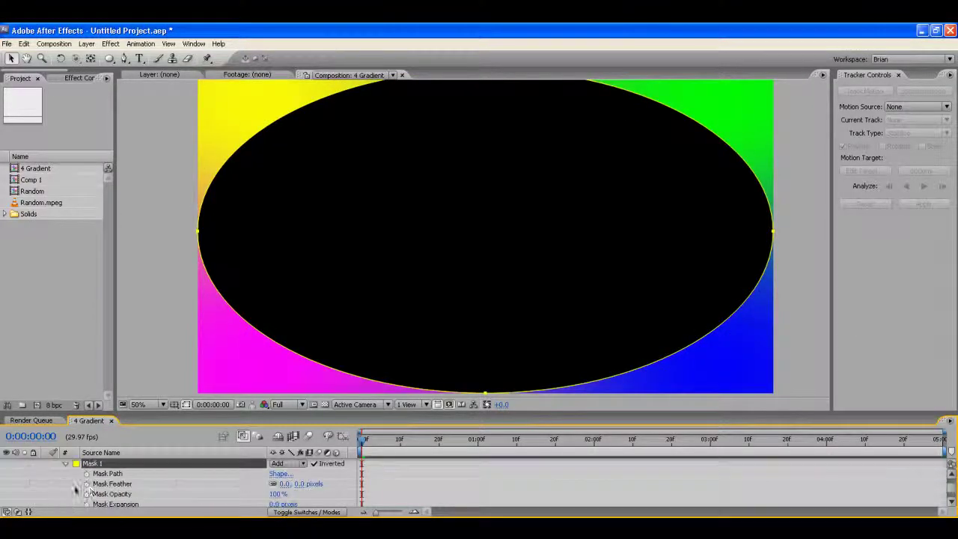
{"action": "left_click_drag", "start_coordinate": [286, 484], "coordinate": [378, 485]}
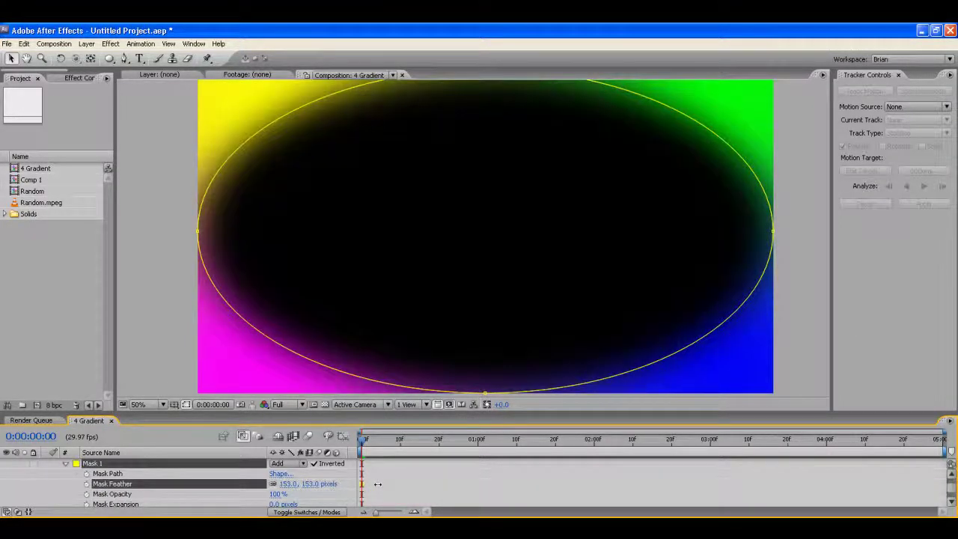
{"action": "left_click", "coordinate": [325, 404]}
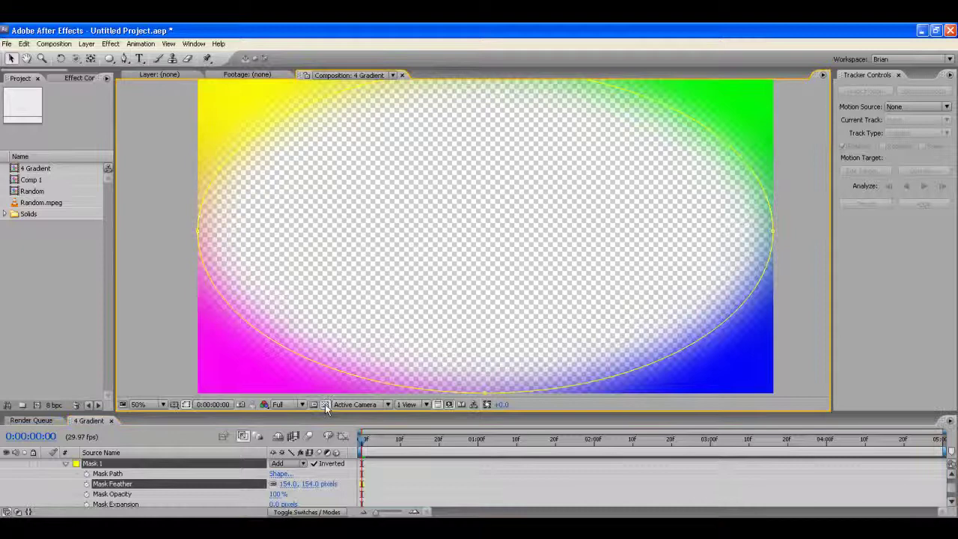
{"action": "scroll", "coordinate": [395, 265], "scroll_direction": "down", "scroll_amount": 2}
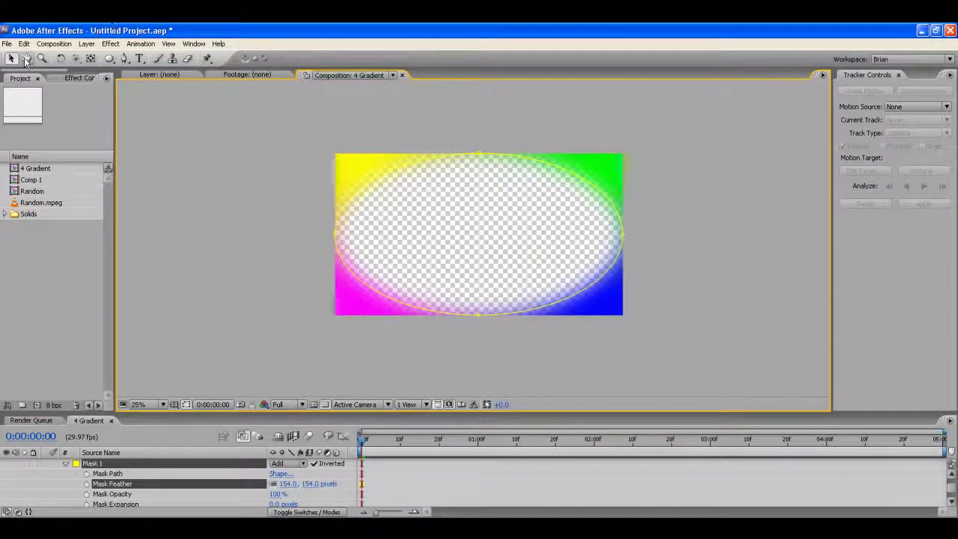
Add the 4 Gradient comp to the Render Queue again
{"action": "left_click", "coordinate": [158, 367]}
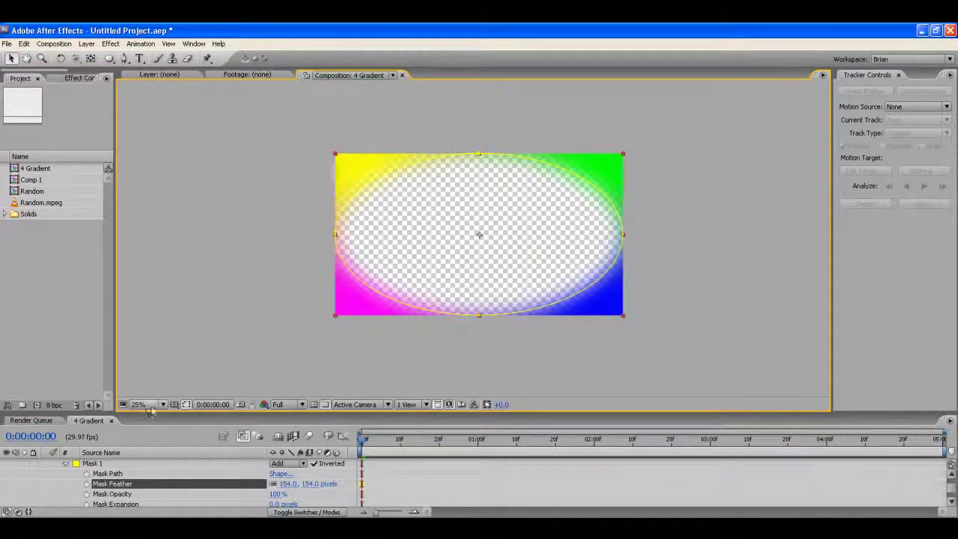
{"action": "left_click", "coordinate": [54, 43]}
{"action": "left_click", "coordinate": [55, 129]}
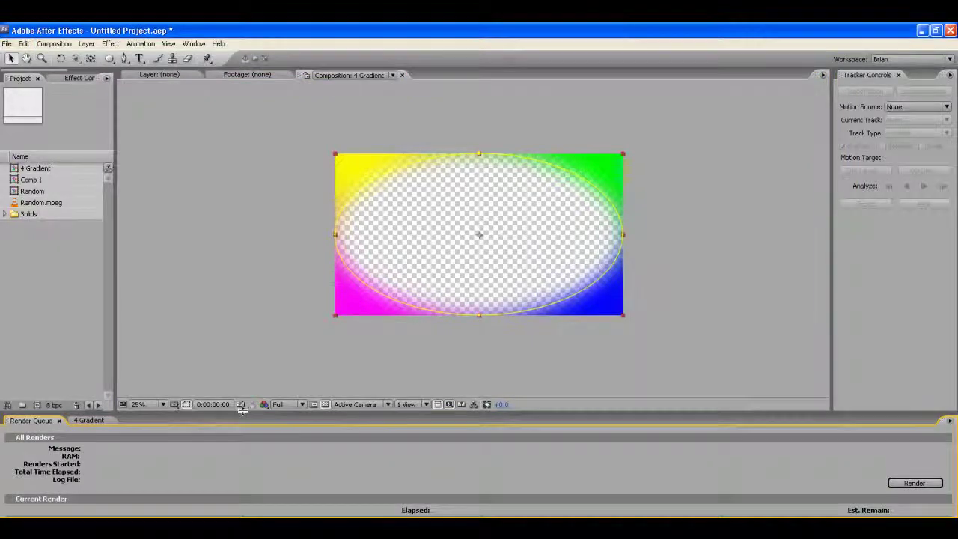
Set the queued 4 Gradient render's output format to QuickTime Movie
{"action": "left_click_drag", "start_coordinate": [242, 409], "coordinate": [233, 329]}
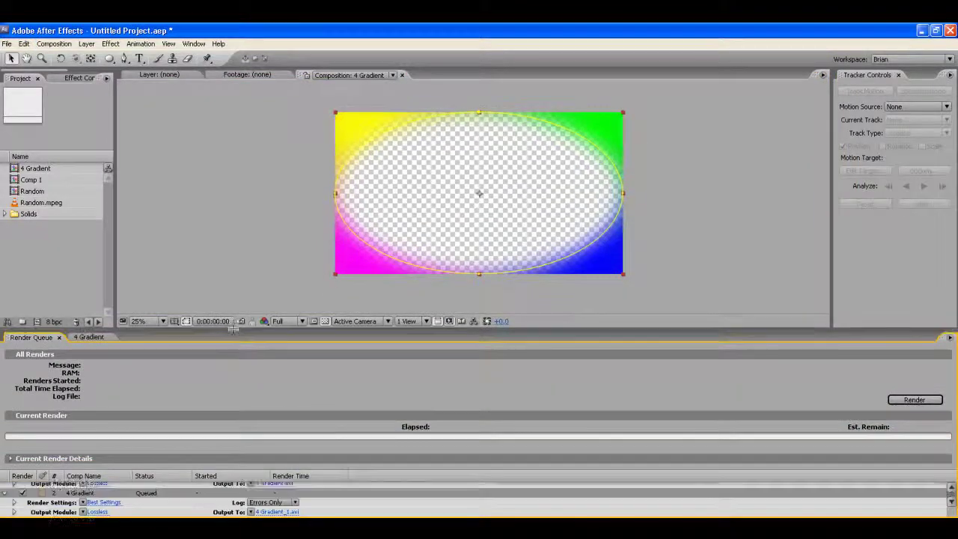
{"action": "left_click", "coordinate": [97, 513]}
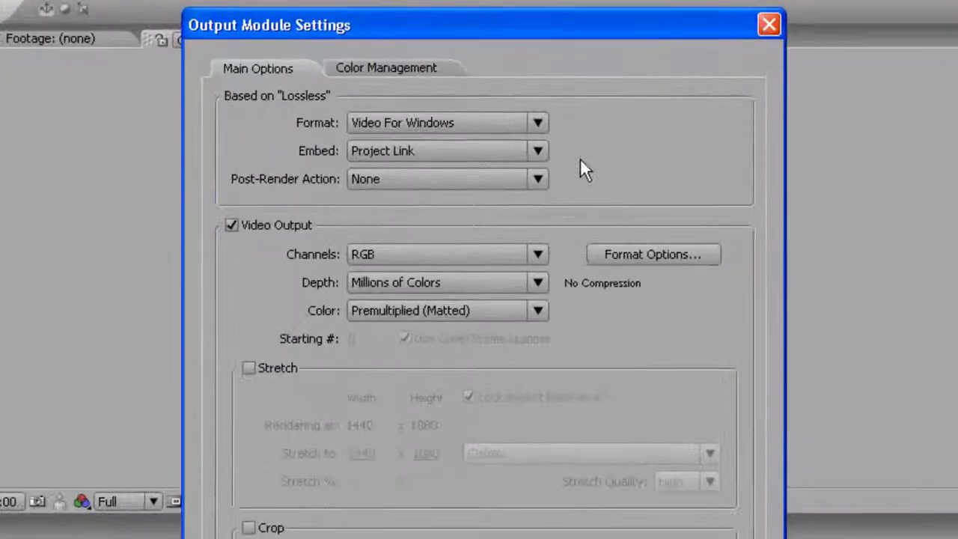
{"action": "left_click", "coordinate": [394, 121]}
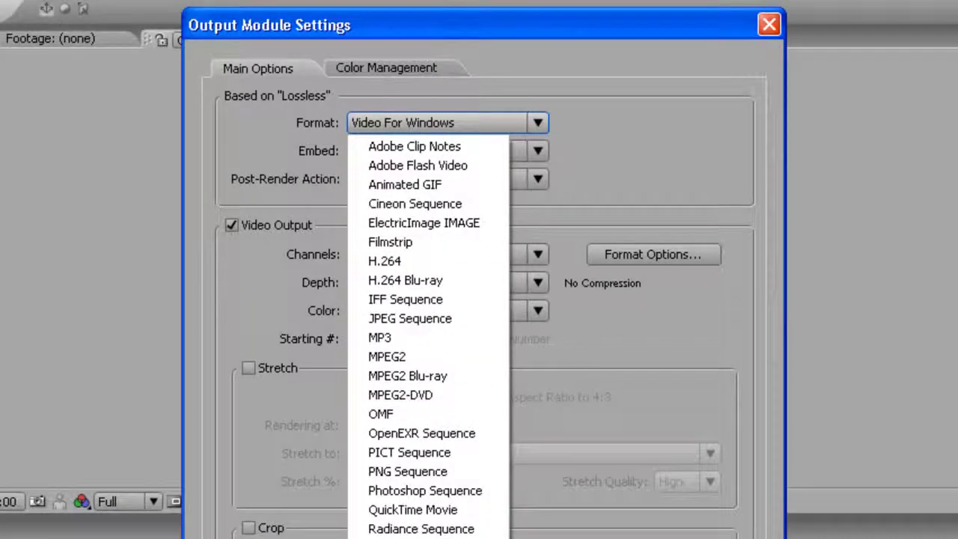
{"action": "left_click", "coordinate": [363, 510]}
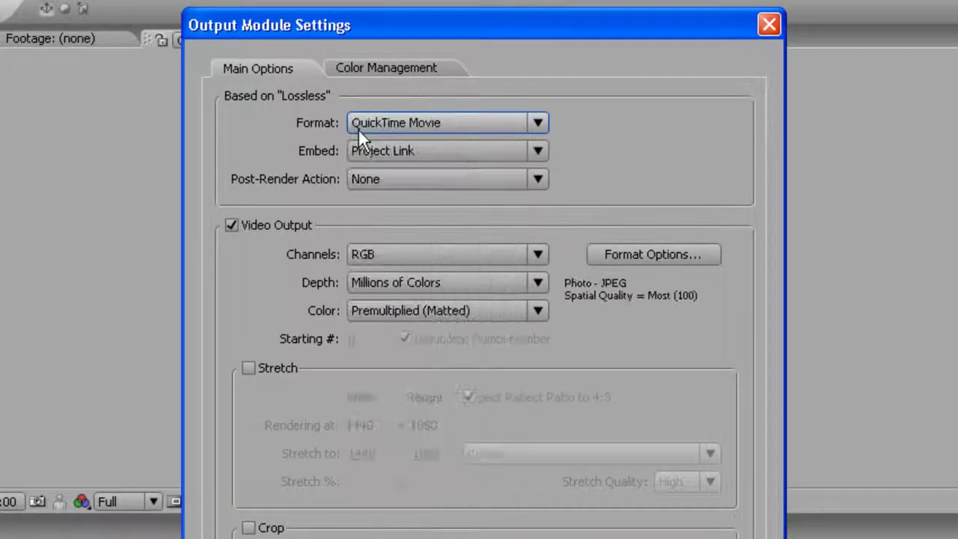
Try PNG compression at Millions of Colors+ with RGB + Alpha channels
{"action": "left_click", "coordinate": [665, 252]}
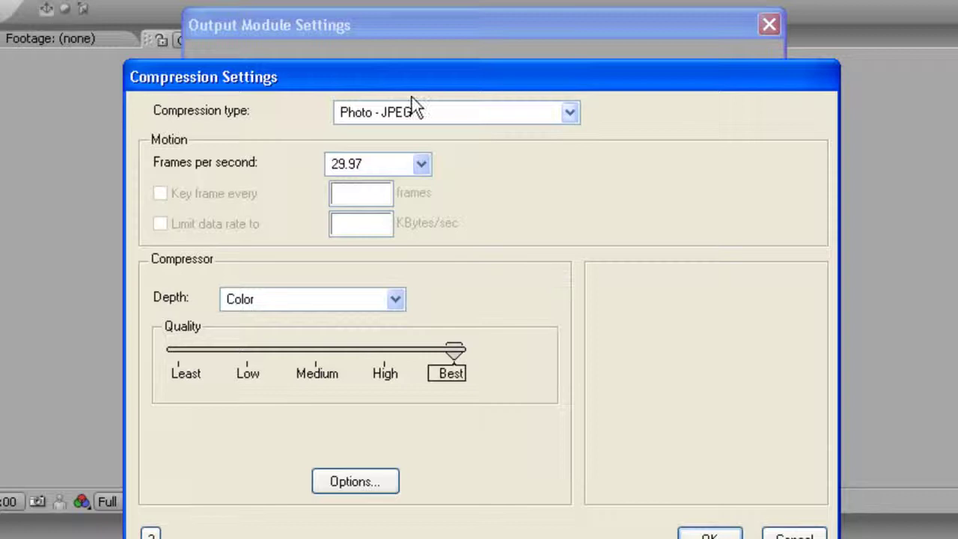
{"action": "left_click", "coordinate": [408, 112]}
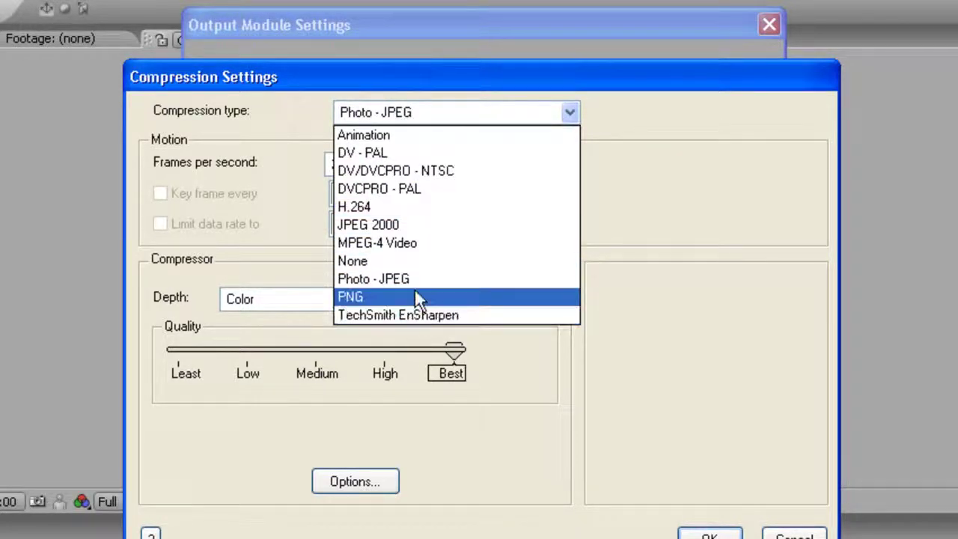
{"action": "left_click", "coordinate": [416, 294]}
{"action": "left_click", "coordinate": [398, 301]}
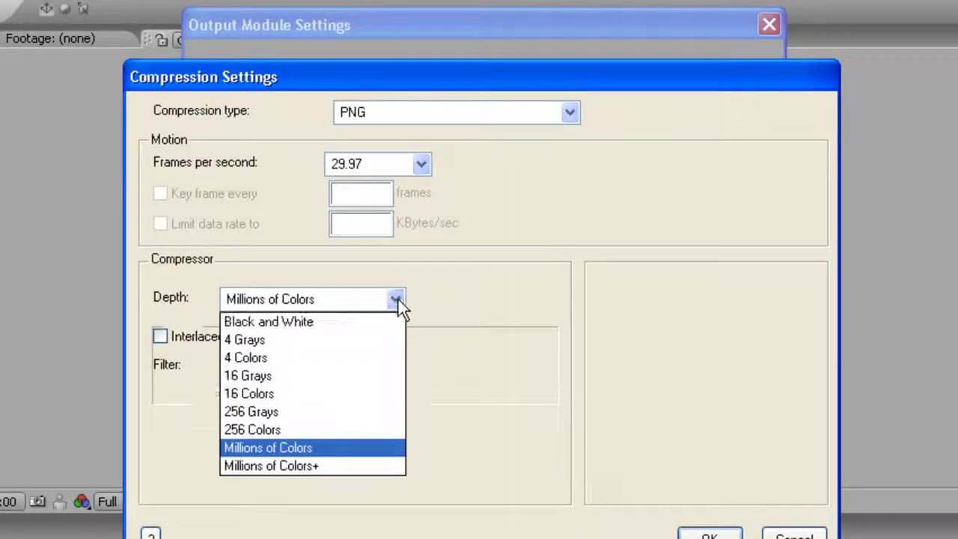
{"action": "left_click", "coordinate": [300, 467]}
{"action": "left_click", "coordinate": [710, 534]}
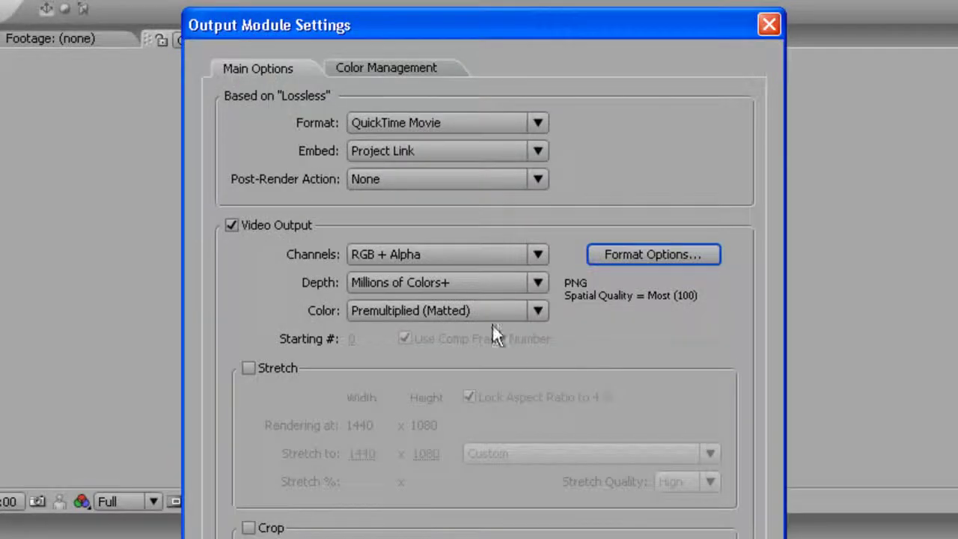
{"action": "left_click", "coordinate": [390, 256]}
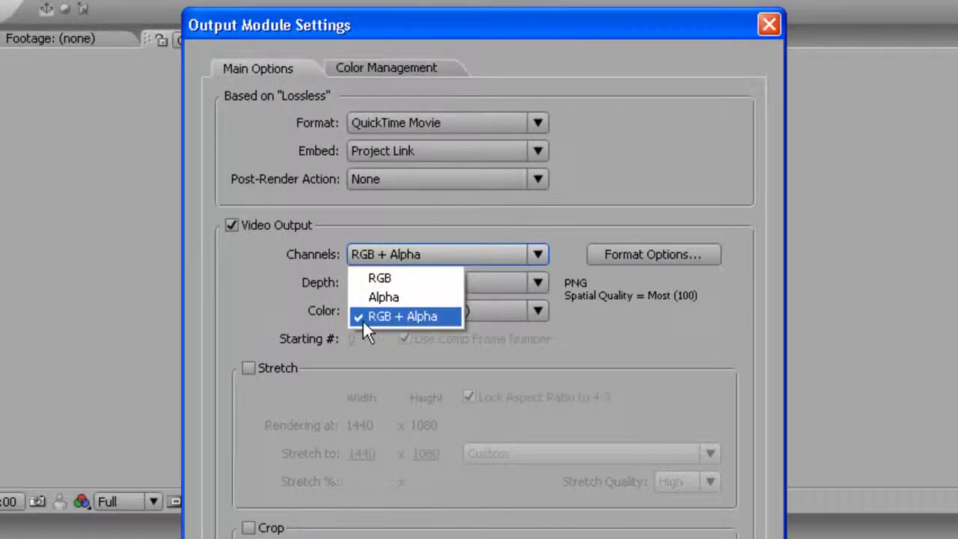
{"action": "left_click", "coordinate": [644, 256]}
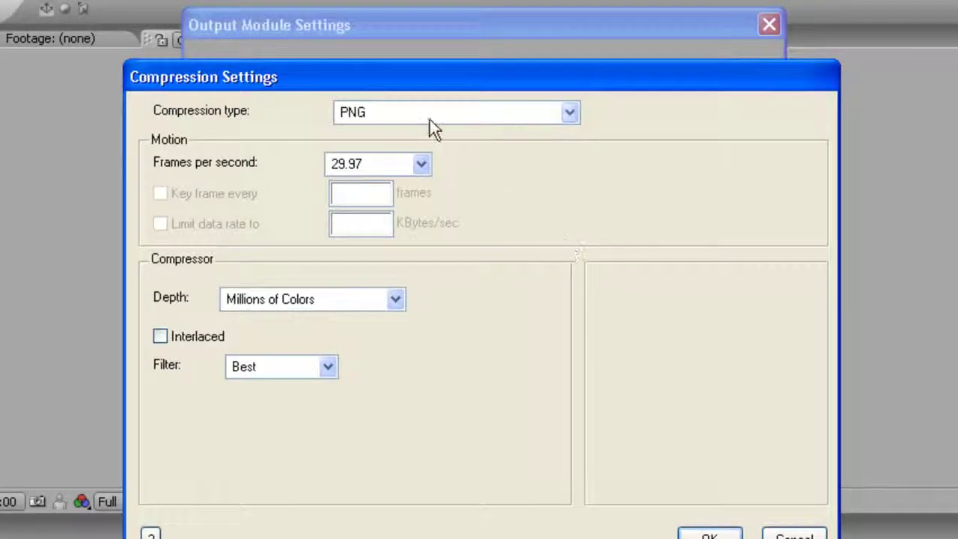
Switch compression back to Photo - JPEG with RGB output channels
{"action": "left_click", "coordinate": [430, 118]}
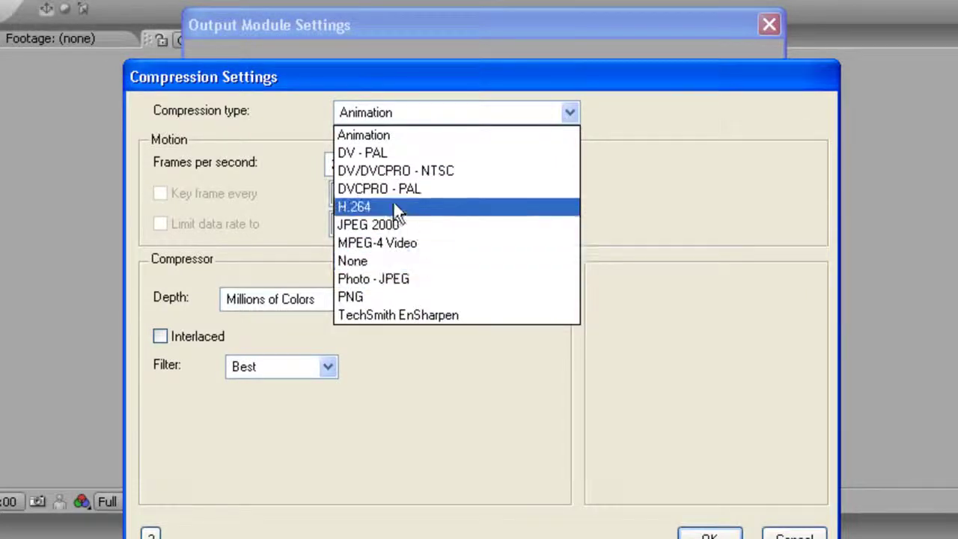
{"action": "left_click", "coordinate": [406, 277]}
{"action": "key", "text": "Return"}
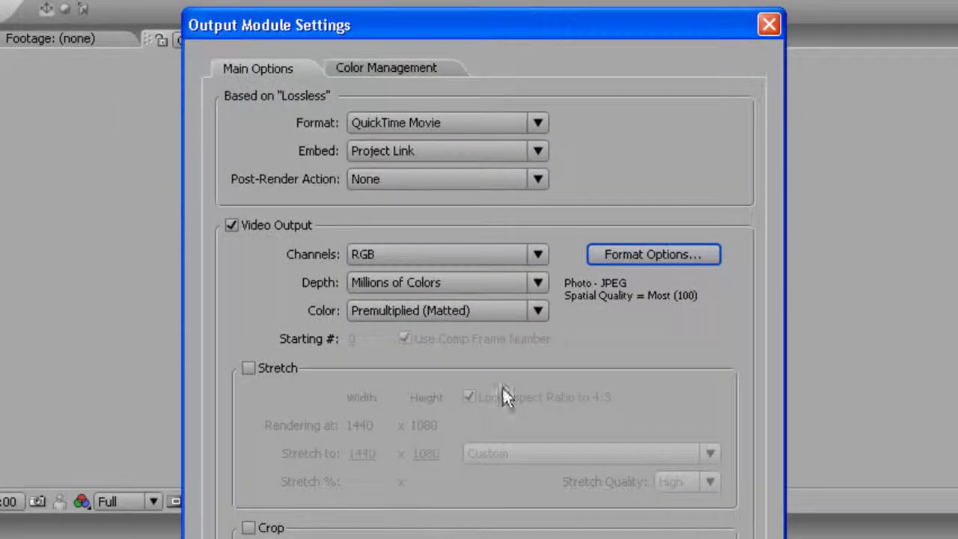
{"action": "left_click", "coordinate": [417, 253]}
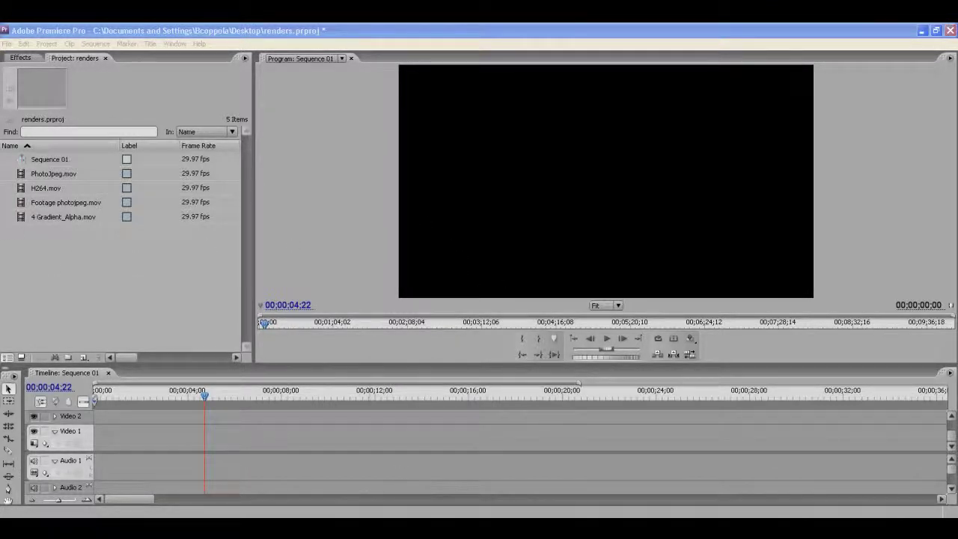
{"action": "key", "text": "alt+Tab"}
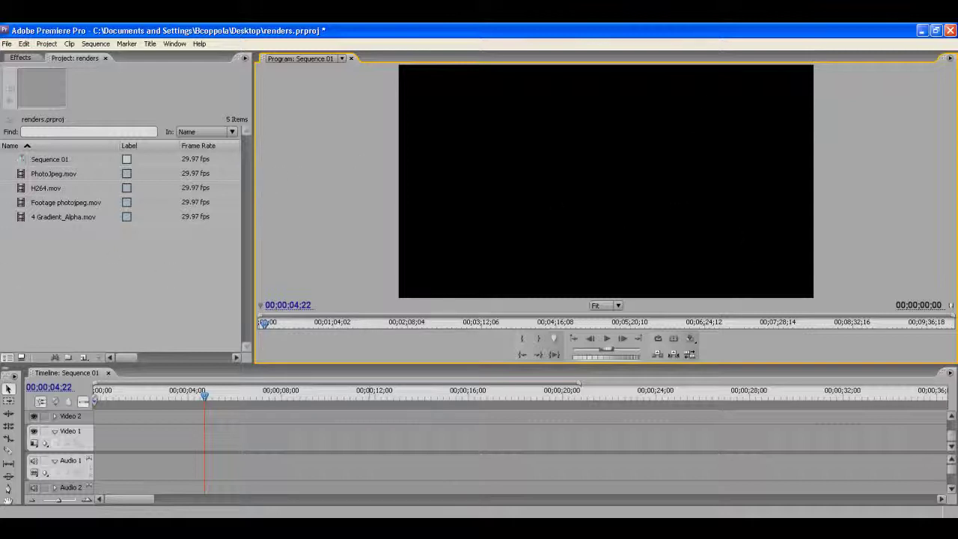
Sort the renders by name and put PhotoJpeg.mov on Video 1, H264.mov on Video 2
{"action": "left_click", "coordinate": [35, 196]}
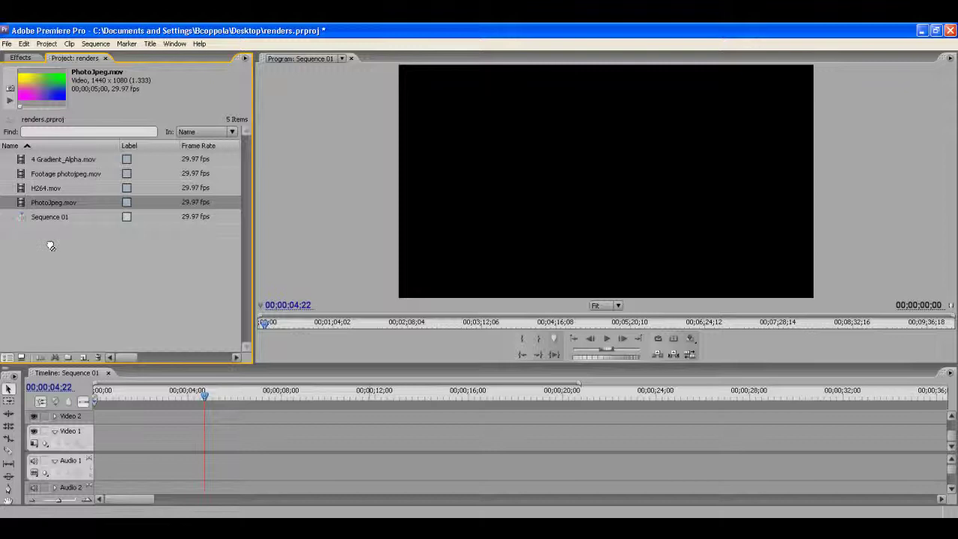
{"action": "left_click_drag", "start_coordinate": [50, 246], "coordinate": [100, 435]}
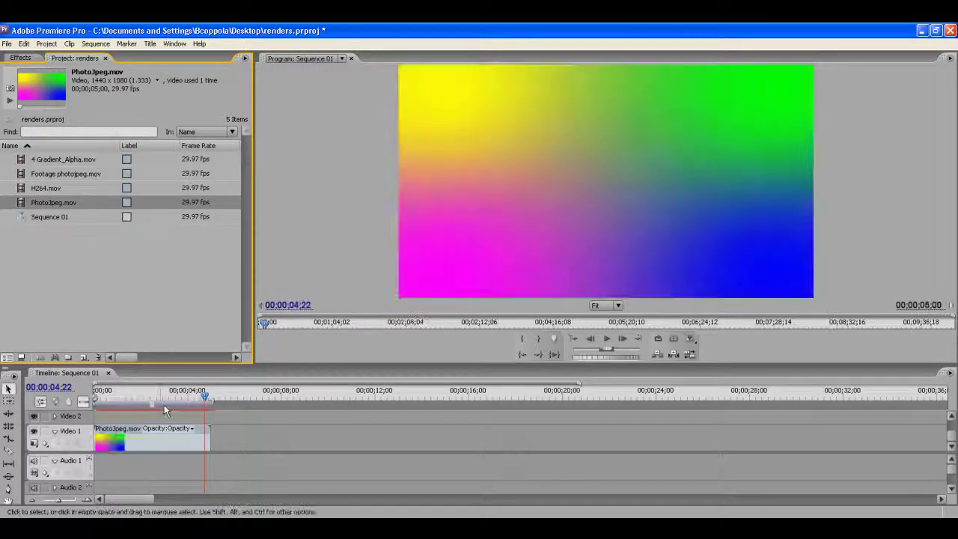
{"action": "left_click", "coordinate": [162, 394]}
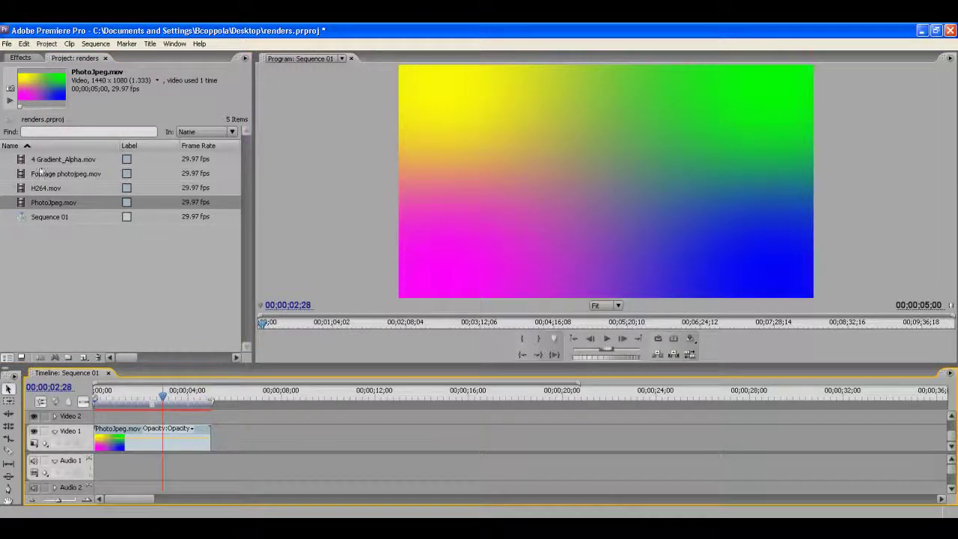
{"action": "left_click_drag", "start_coordinate": [18, 190], "coordinate": [81, 418]}
{"action": "left_click_drag", "start_coordinate": [132, 394], "coordinate": [154, 393]}
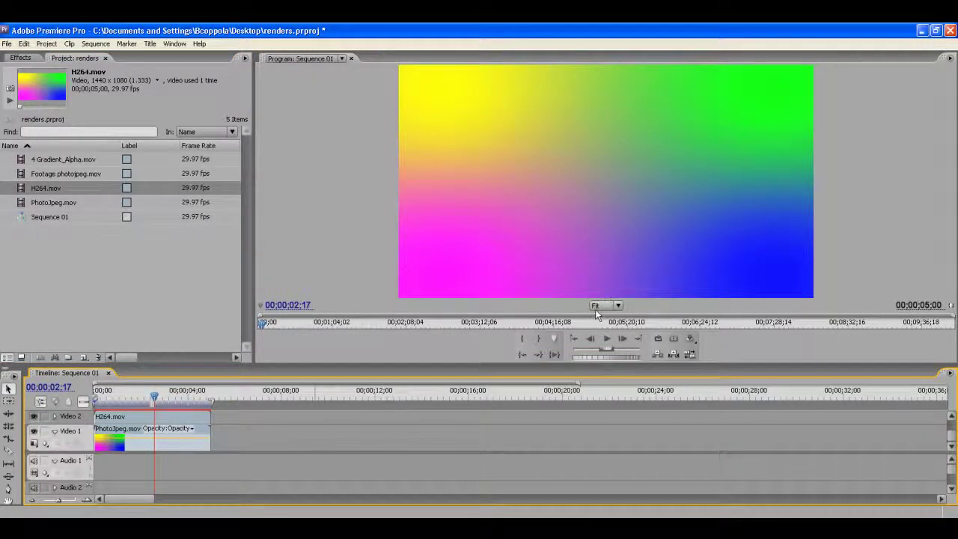
{"action": "left_click", "coordinate": [175, 43]}
Switch to the custom workspace and maximize the Program monitor at Fit zoom
{"action": "mouse_move", "coordinate": [202, 58]}
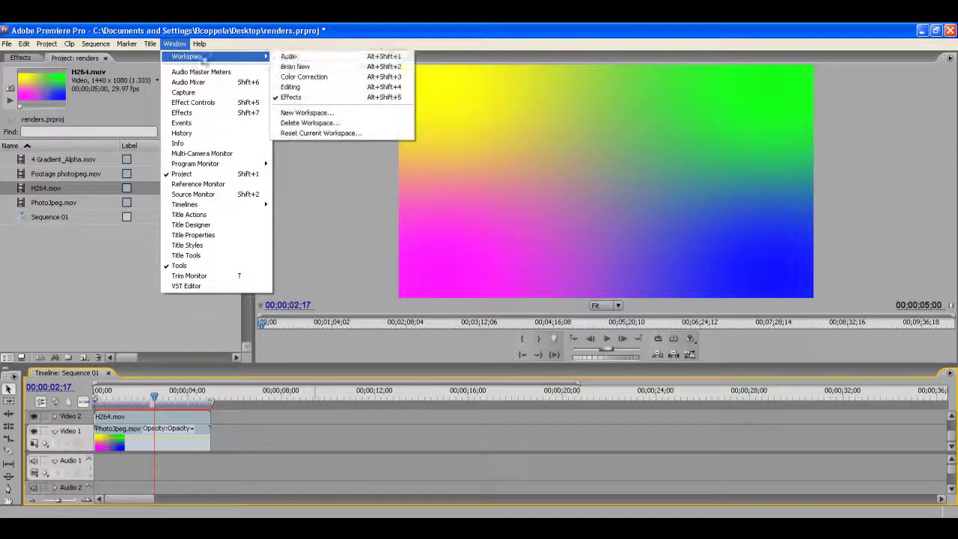
{"action": "left_click", "coordinate": [293, 71]}
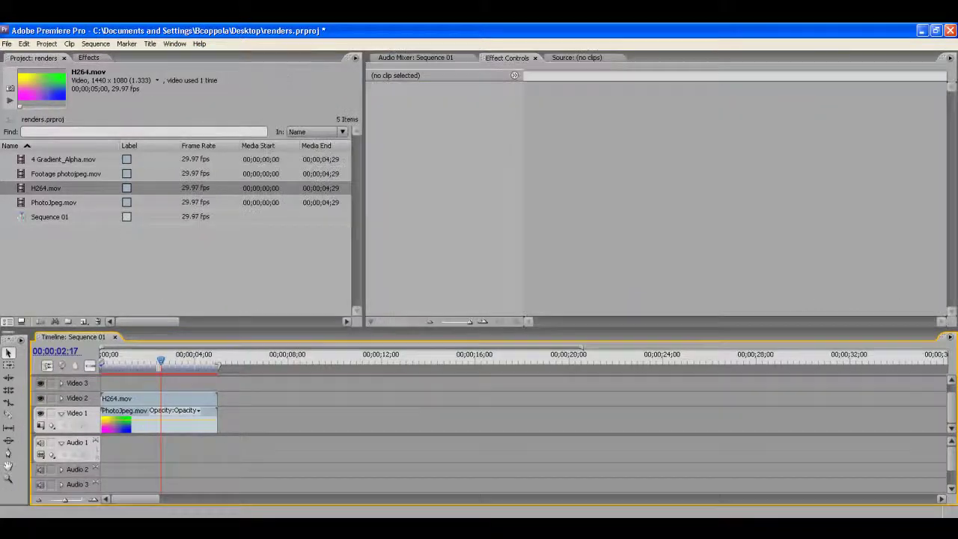
{"action": "left_click", "coordinate": [925, 30]}
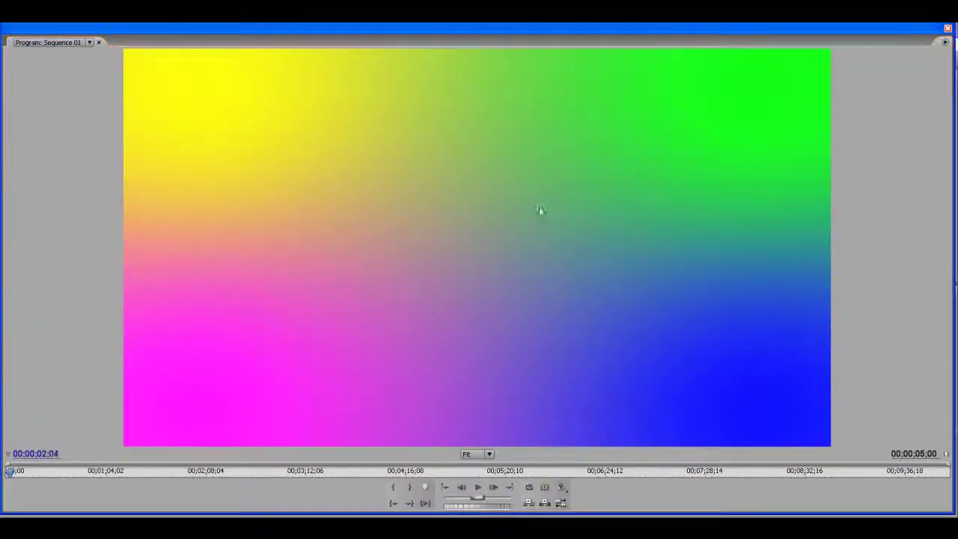
{"action": "left_click", "coordinate": [476, 455]}
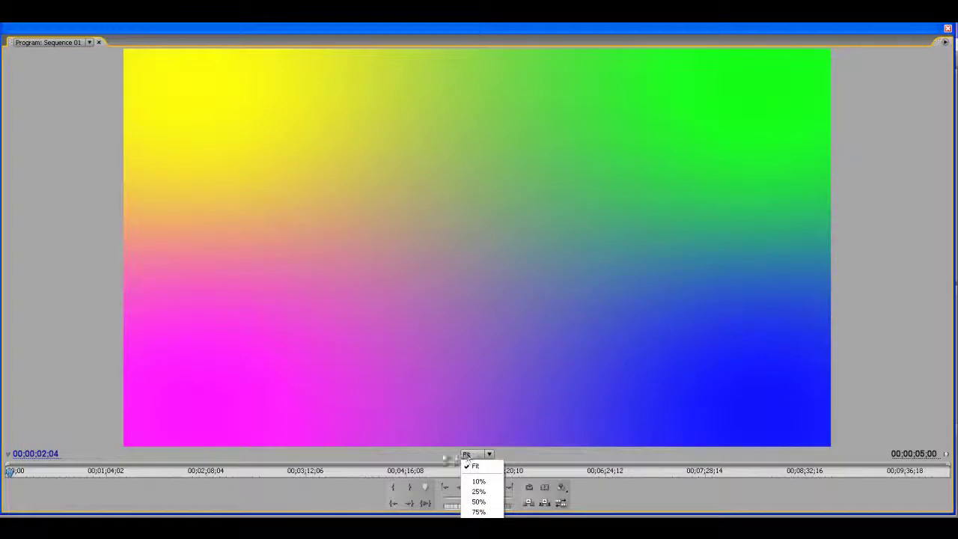
{"action": "left_click", "coordinate": [471, 458]}
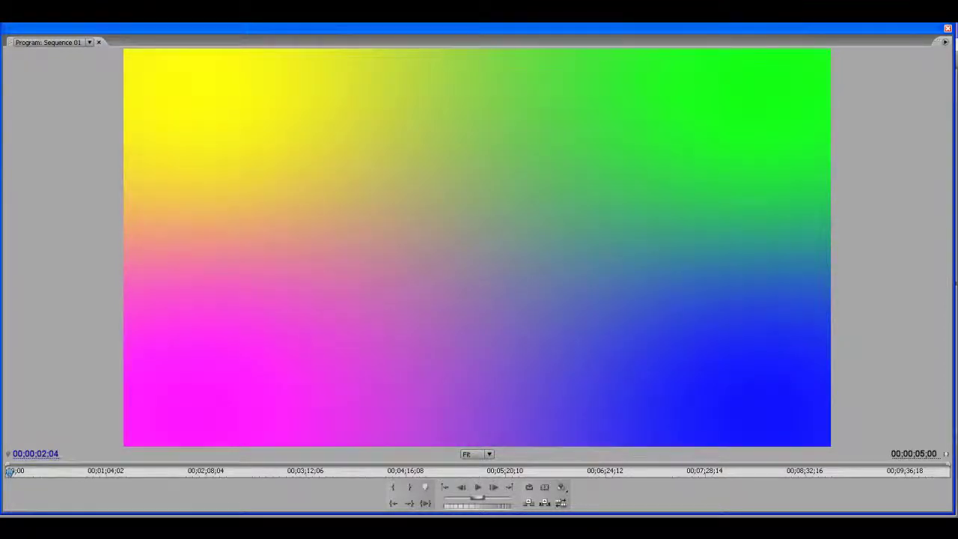
Zoom the Program monitor to 200% to inspect the gradient, then back to Fit
{"action": "left_click", "coordinate": [477, 454]}
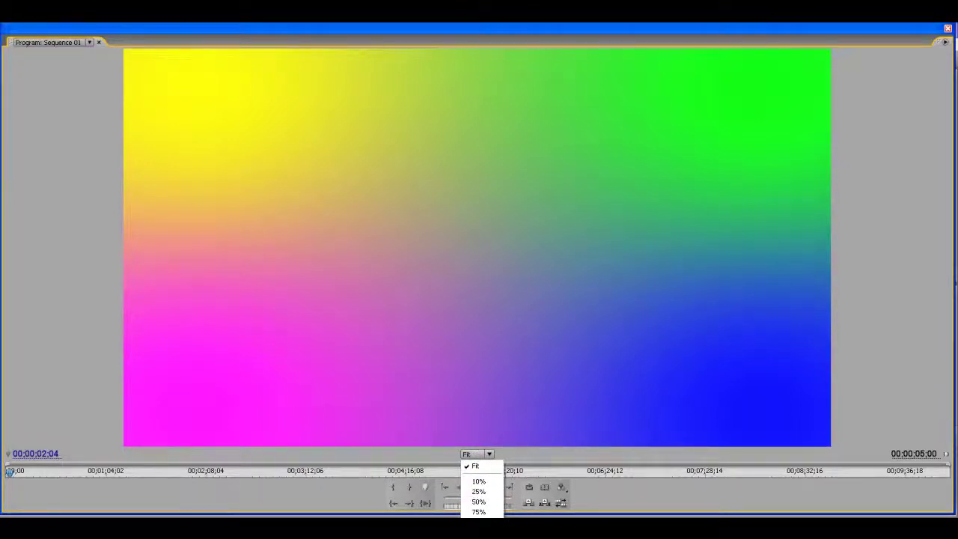
{"action": "left_click", "coordinate": [479, 532]}
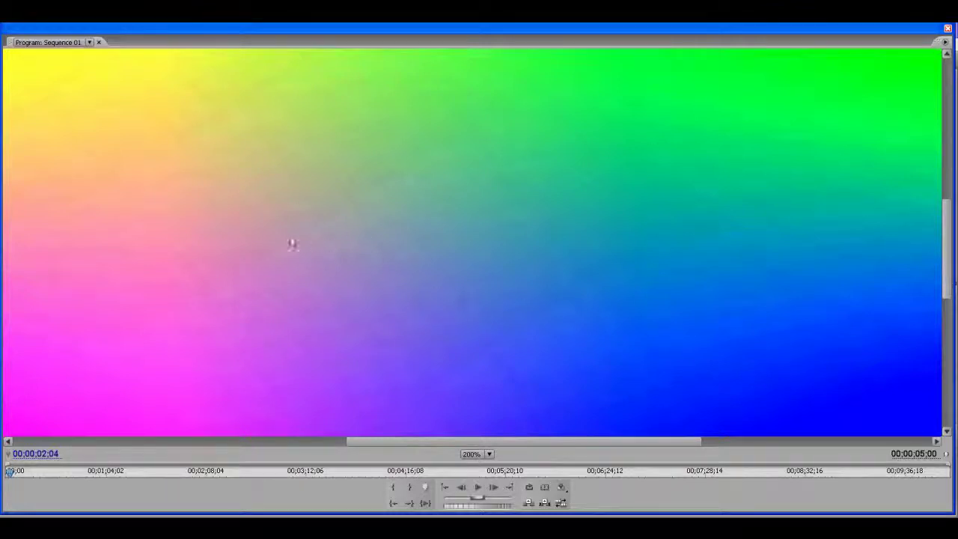
{"action": "left_click", "coordinate": [488, 453]}
{"action": "left_click", "coordinate": [471, 467]}
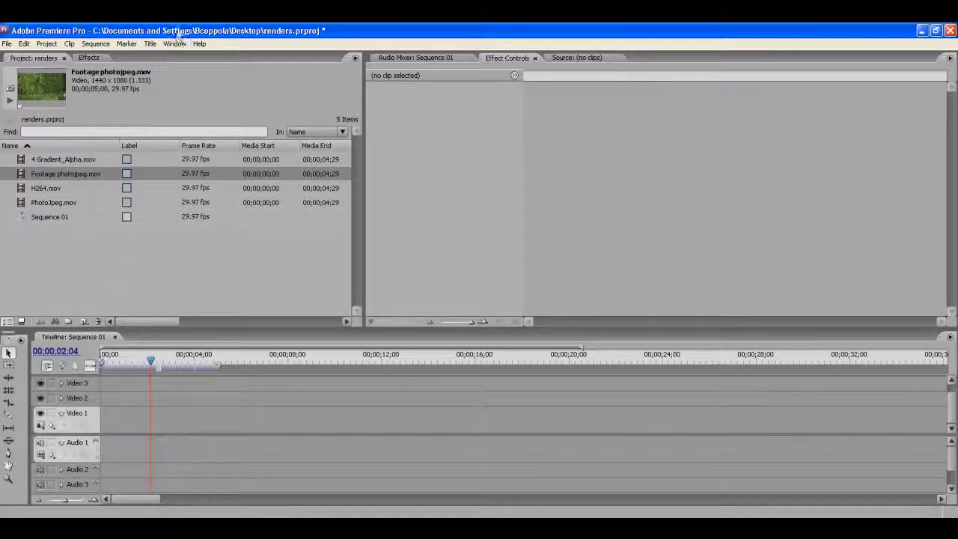
Switch Premiere Pro to the Effects workspace
{"action": "left_click", "coordinate": [199, 44]}
{"action": "mouse_move", "coordinate": [187, 57]}
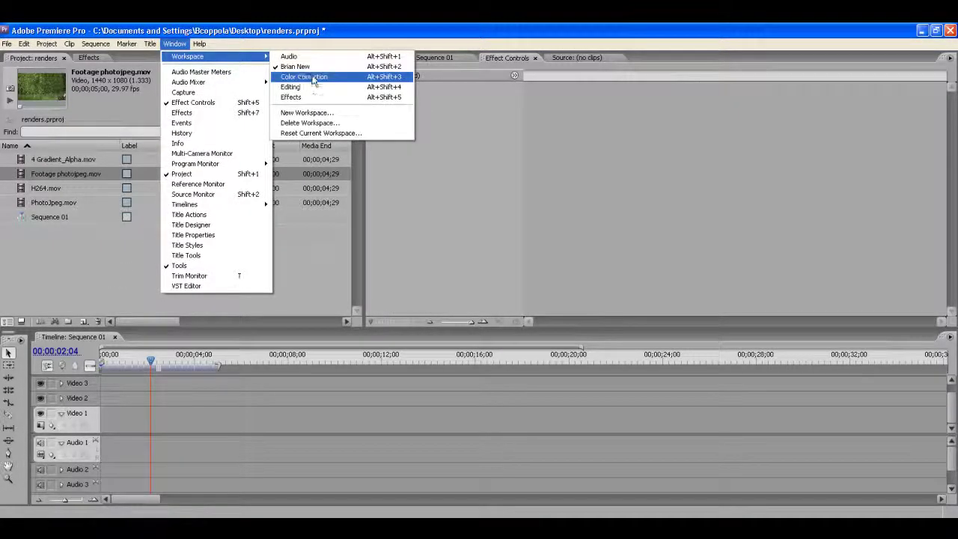
{"action": "left_click", "coordinate": [322, 97]}
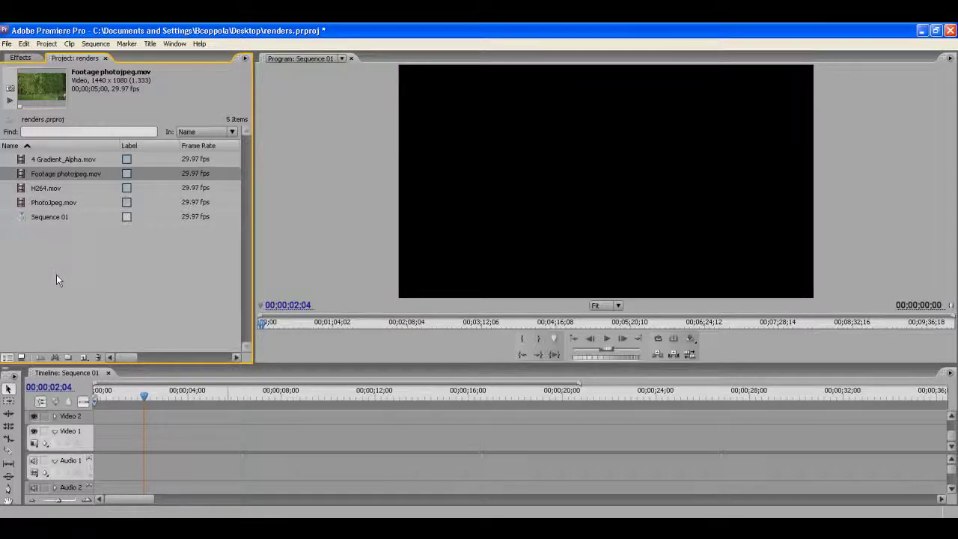
Stack 4 Gradient_Alpha.mov on Video 2 over Footage photojpeg.mov on Video 1 and preview
{"action": "left_click", "coordinate": [28, 162]}
{"action": "left_click_drag", "start_coordinate": [20, 161], "coordinate": [117, 424]}
{"action": "left_click", "coordinate": [147, 392]}
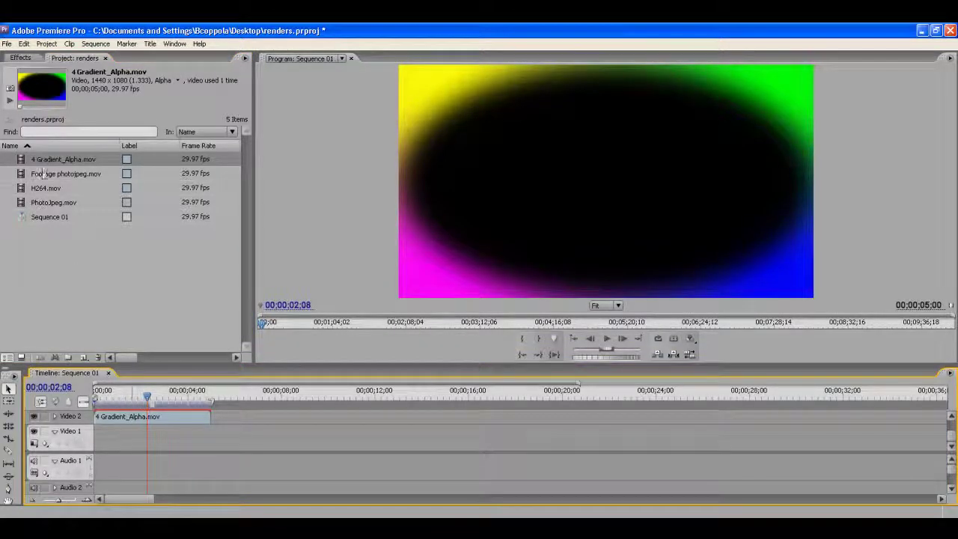
{"action": "left_click_drag", "start_coordinate": [21, 177], "coordinate": [97, 441]}
{"action": "left_click_drag", "start_coordinate": [148, 393], "coordinate": [167, 396]}
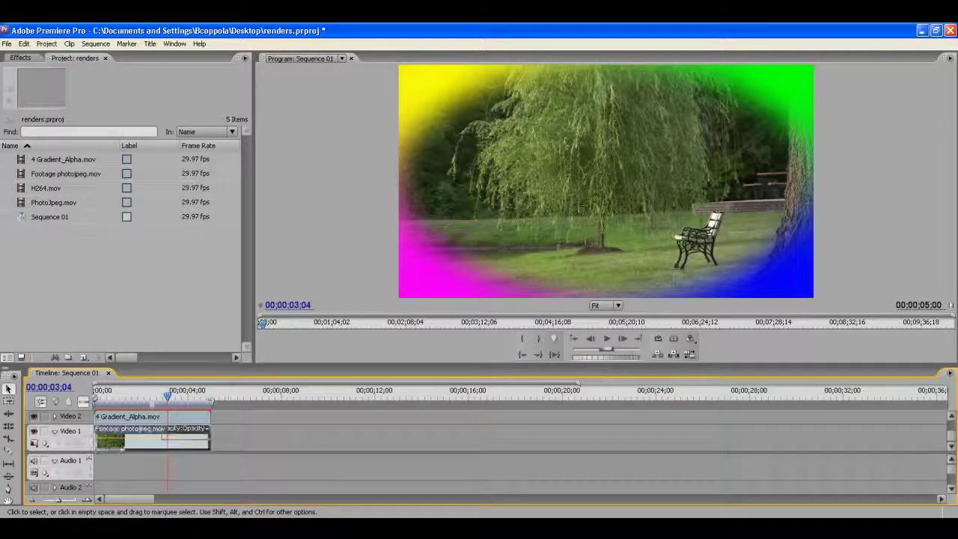
Clear both clips from the Sequence 01 timeline and restore the Premiere window size
{"action": "key", "text": "ctrl+a"}
{"action": "key", "text": "Delete"}
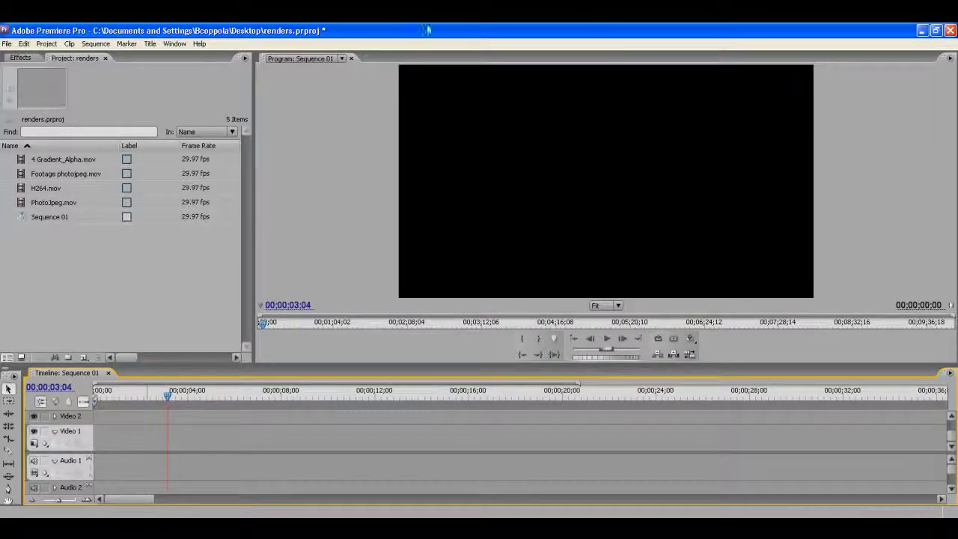
{"action": "left_click", "coordinate": [936, 31]}
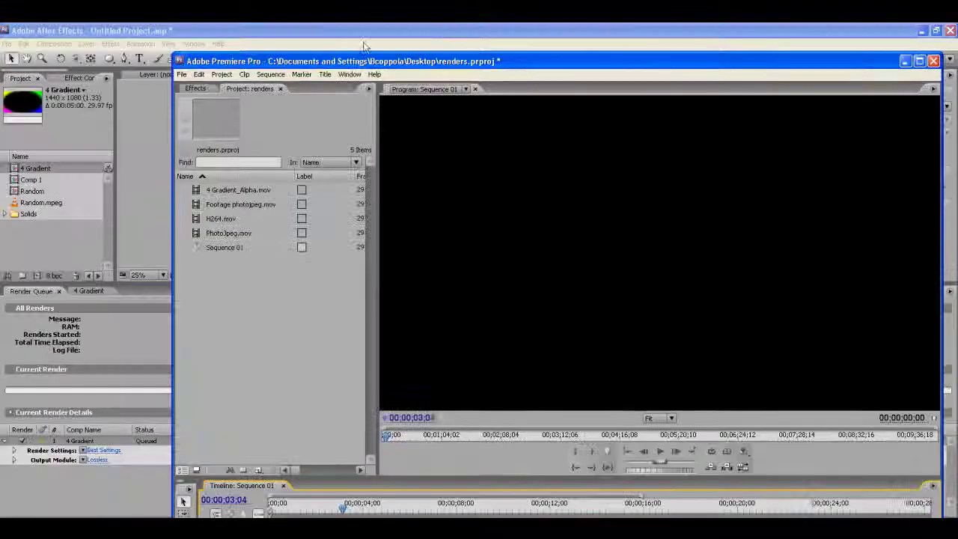
Move Premiere aside and open the 4 Gradient comp in After Effects' Project panel
{"action": "left_click_drag", "start_coordinate": [286, 57], "coordinate": [377, 36]}
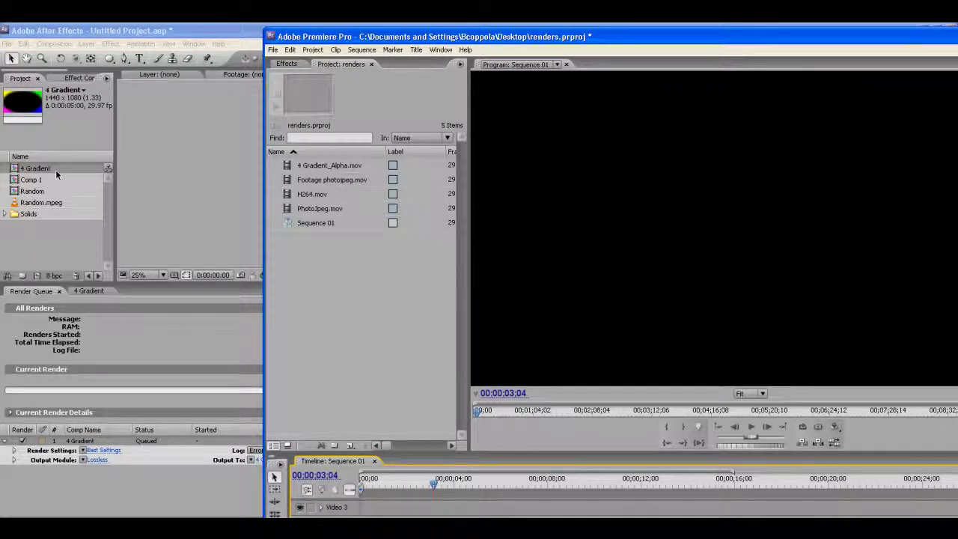
{"action": "double_click", "coordinate": [24, 170]}
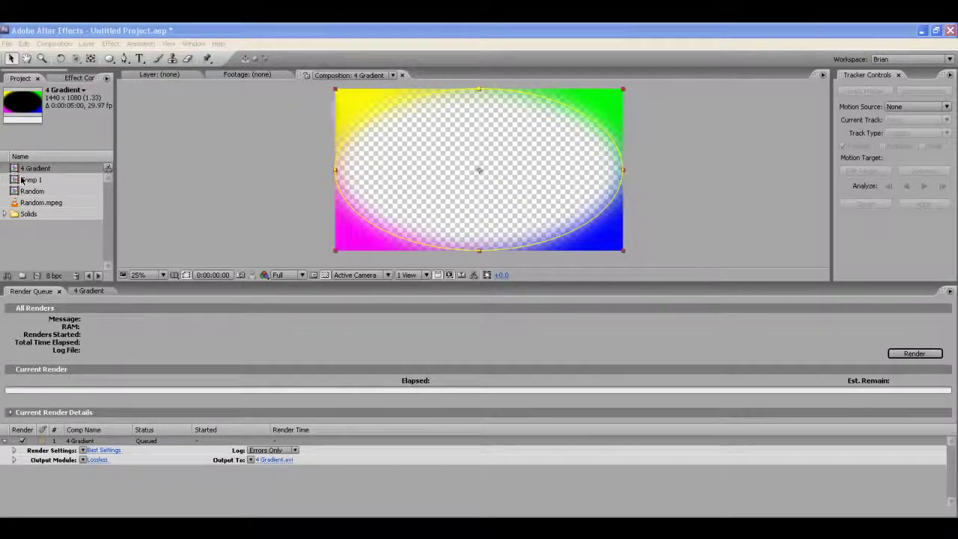
{"action": "left_click", "coordinate": [15, 171]}
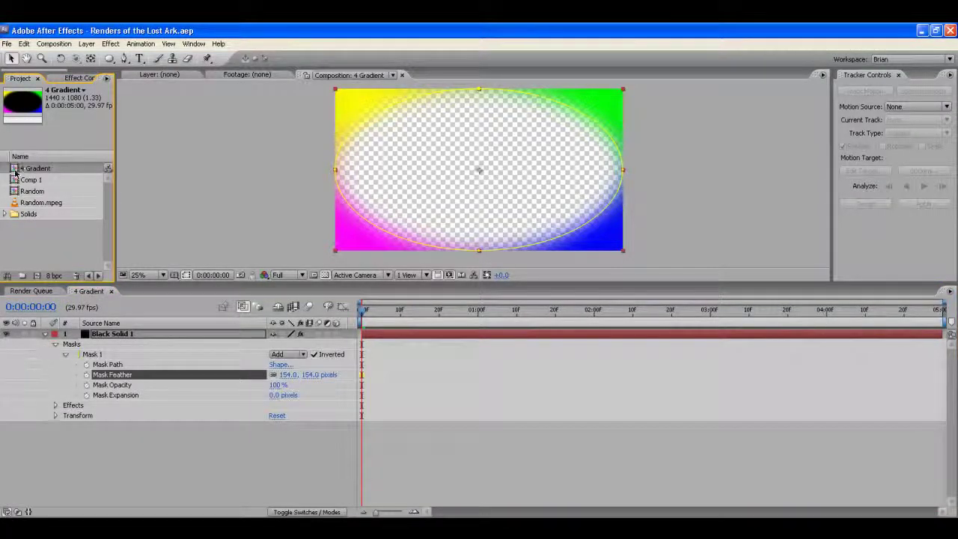
Bring the 4 Gradient comp from After Effects into Premiere's Project panel
{"action": "left_click", "coordinate": [16, 191]}
{"action": "left_click", "coordinate": [18, 169]}
{"action": "left_click_drag", "start_coordinate": [20, 170], "coordinate": [182, 472]}
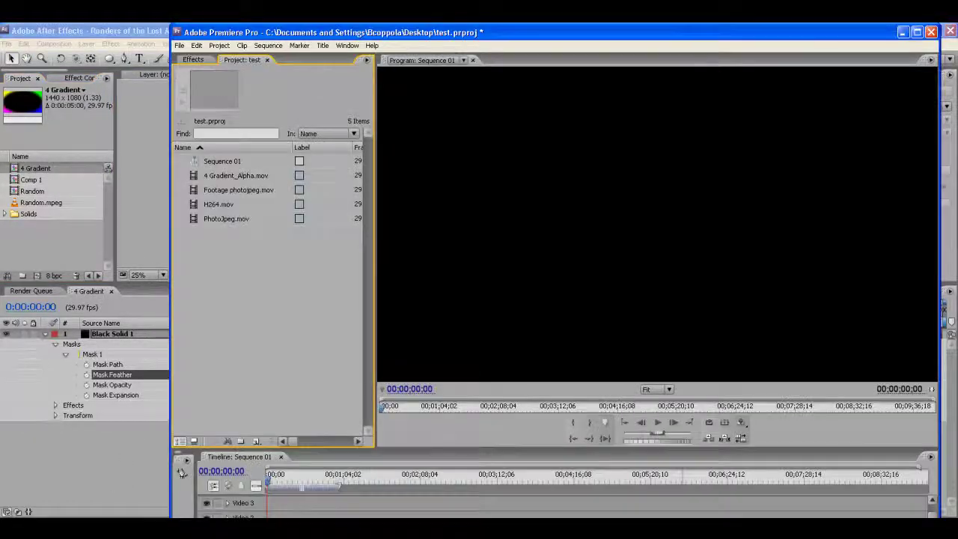
{"action": "left_click_drag", "start_coordinate": [197, 425], "coordinate": [261, 268]}
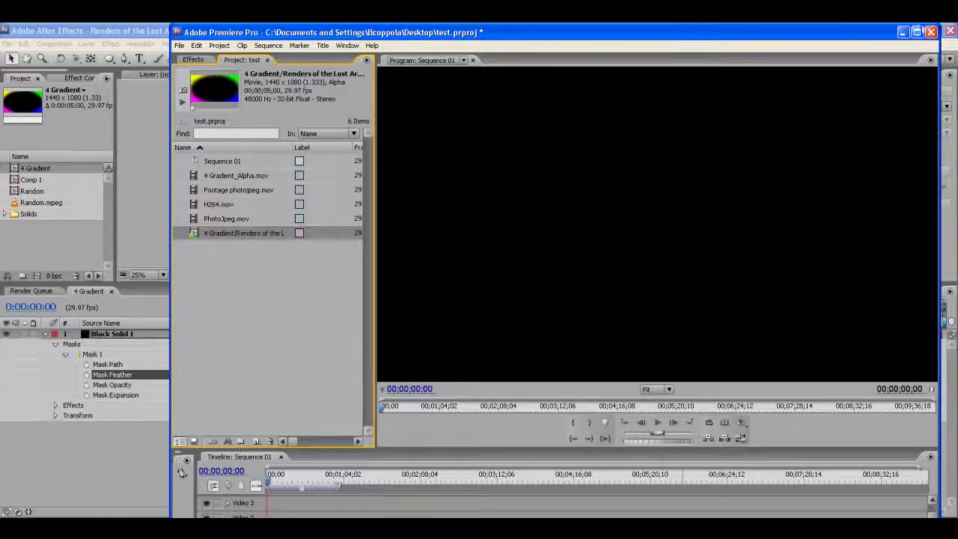
Layer 4 Gradient on Video 2 over the park footage on Video 1 and play
{"action": "left_click", "coordinate": [917, 32]}
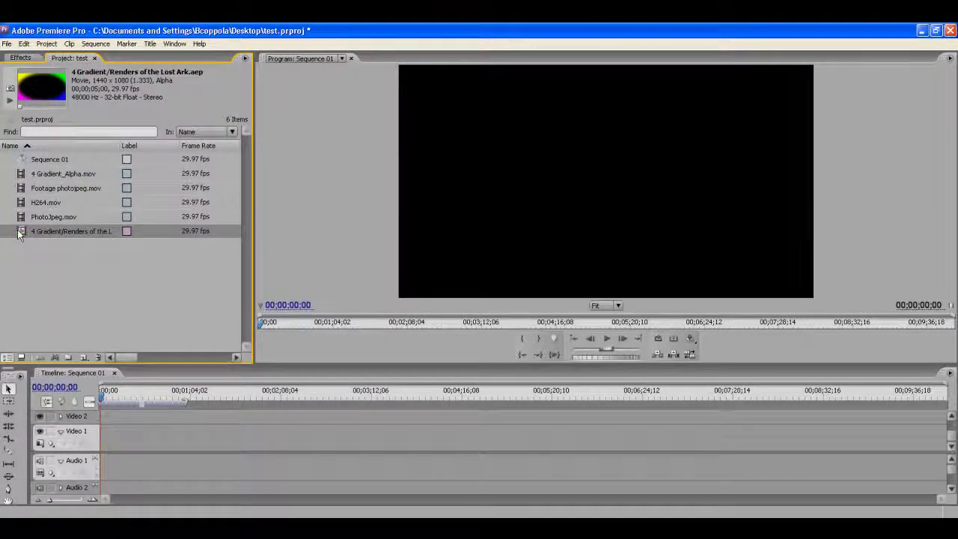
{"action": "left_click_drag", "start_coordinate": [142, 444], "coordinate": [114, 417]}
{"action": "left_click", "coordinate": [93, 500]}
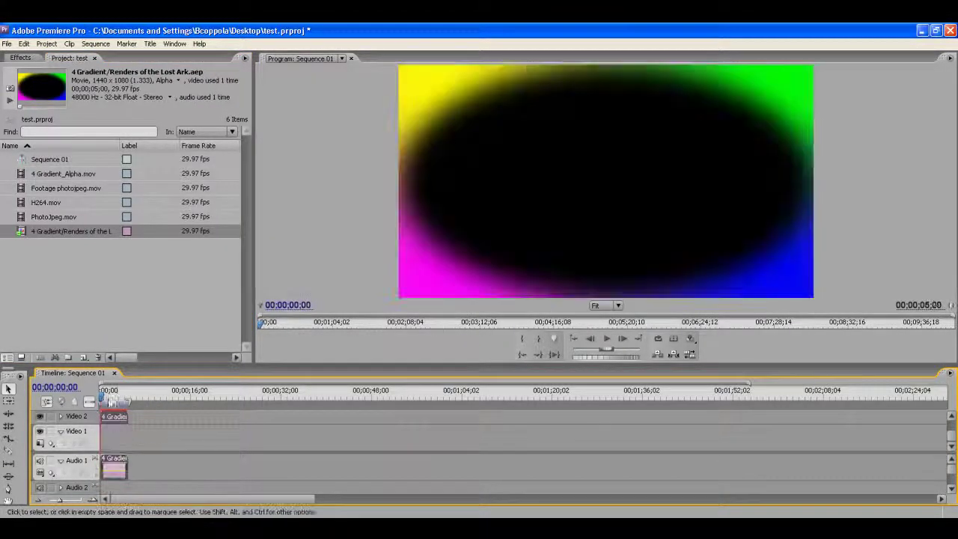
{"action": "left_click_drag", "start_coordinate": [34, 188], "coordinate": [107, 446]}
{"action": "key", "text": "space"}
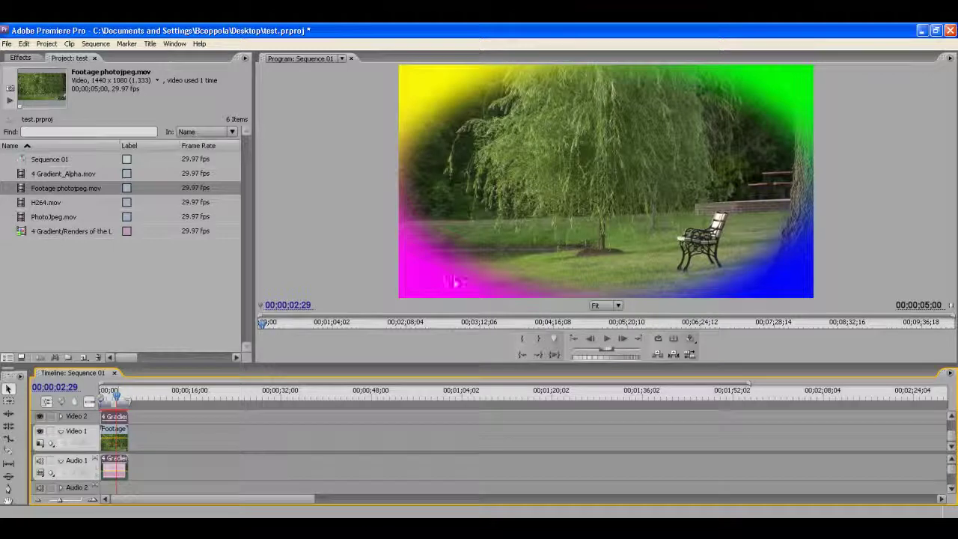
Start importing the Renders of the Lost Ark After Effects project into Premiere
{"action": "left_click", "coordinate": [96, 261]}
{"action": "right_click", "coordinate": [124, 250]}
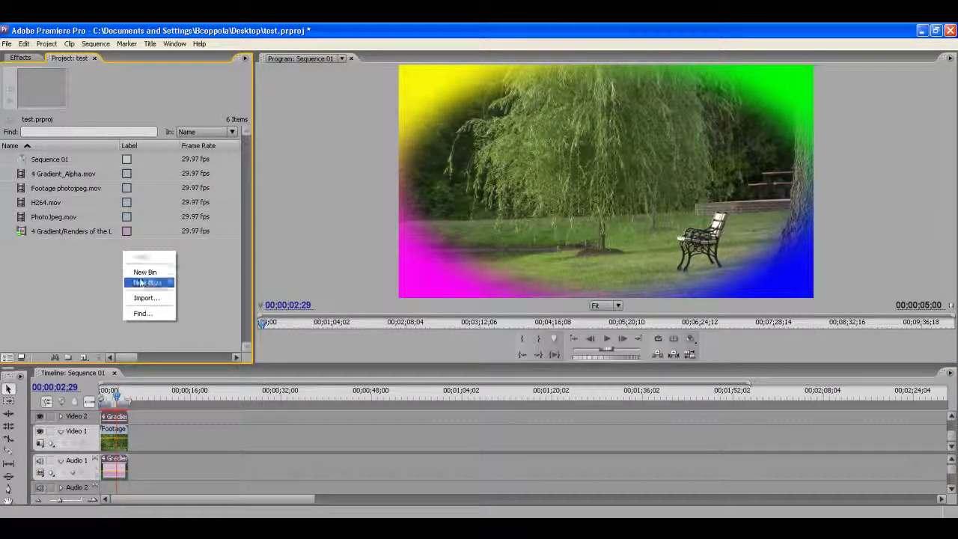
{"action": "left_click", "coordinate": [139, 298]}
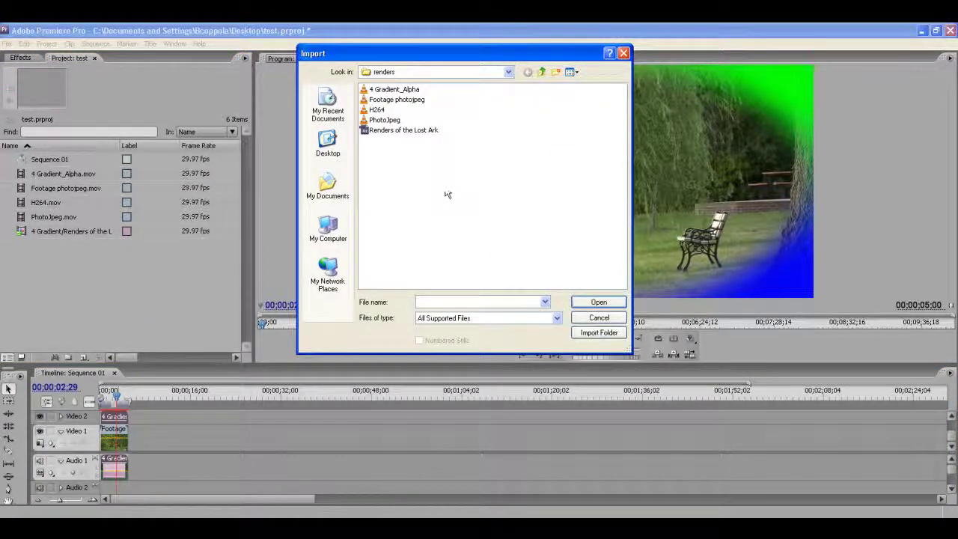
{"action": "left_click", "coordinate": [398, 132]}
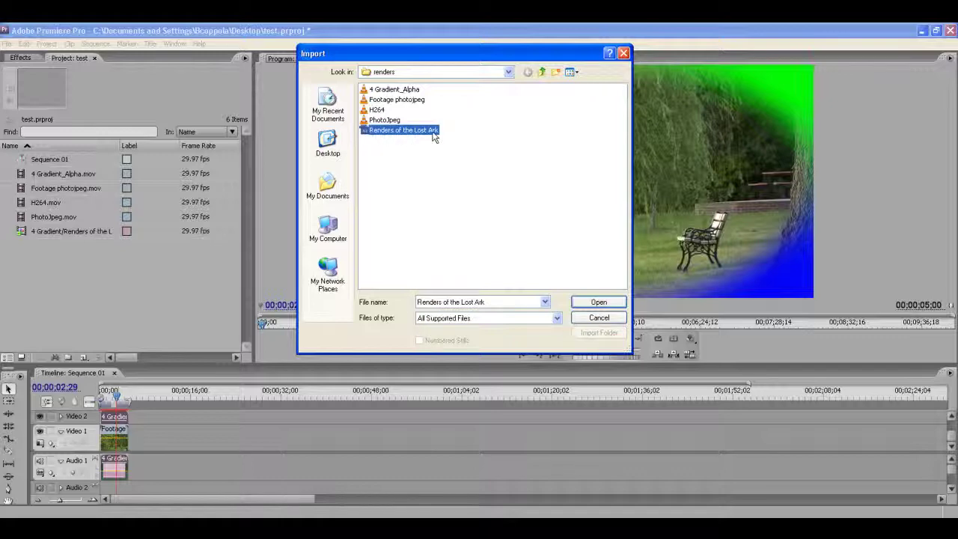
{"action": "left_click", "coordinate": [596, 302]}
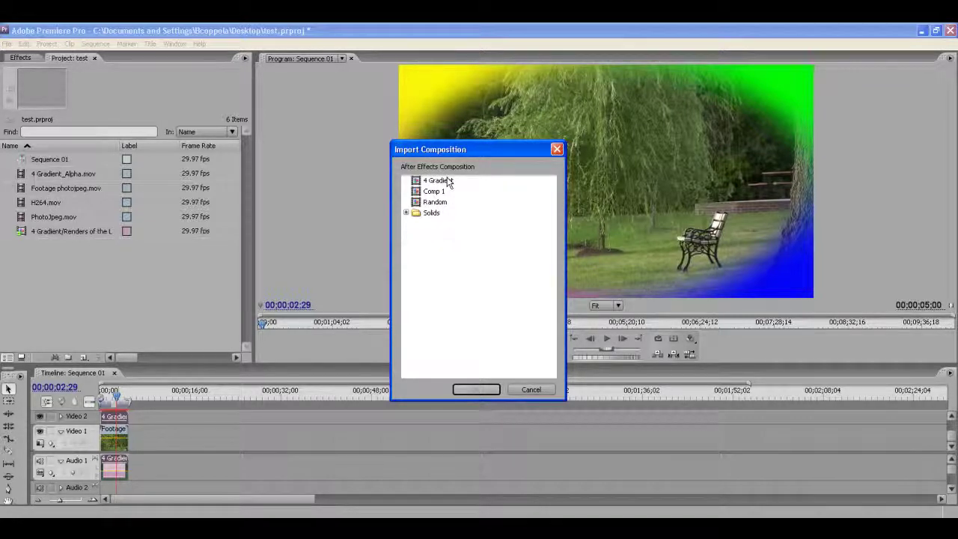
Import the Comp 1 composition, then undo to remove the imported comps
{"action": "left_click_drag", "start_coordinate": [448, 181], "coordinate": [471, 200]}
{"action": "left_click", "coordinate": [437, 191]}
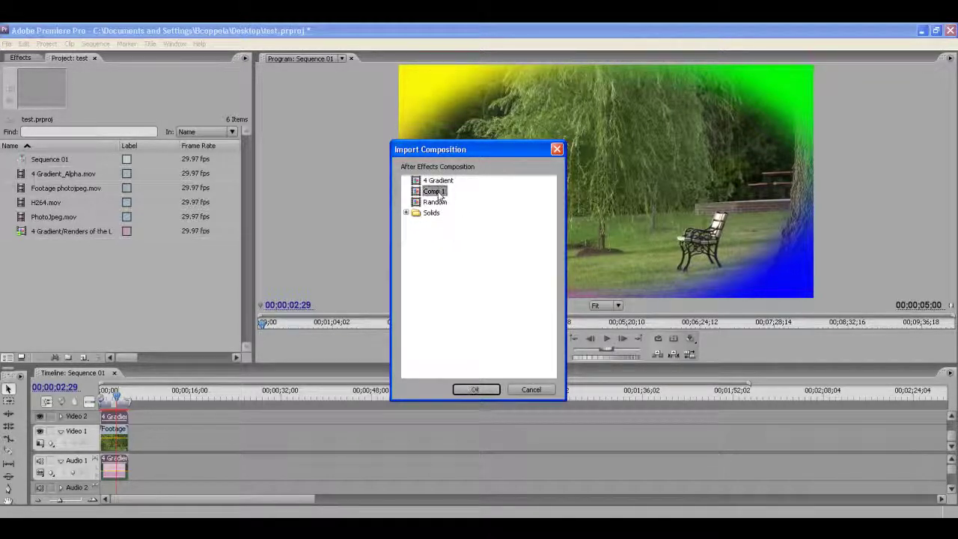
{"action": "left_click", "coordinate": [477, 391]}
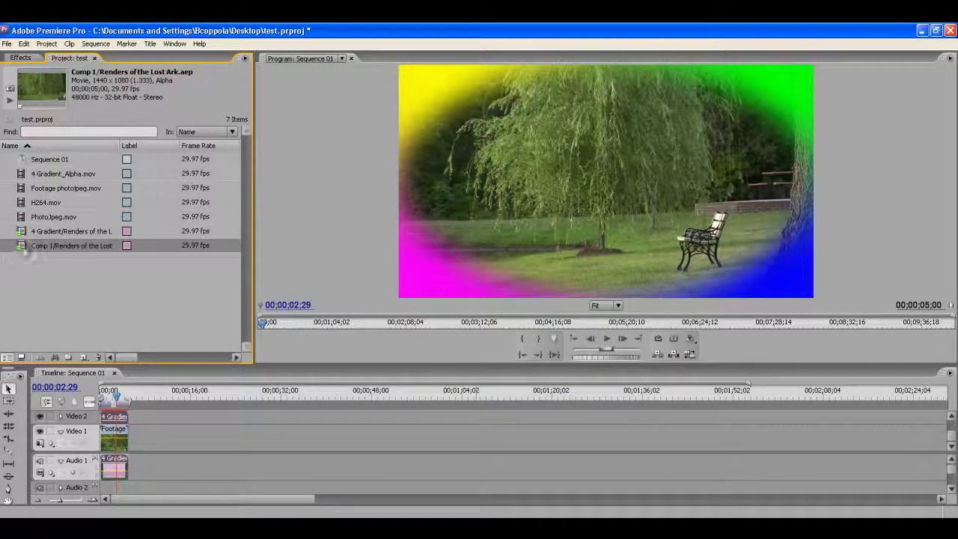
{"action": "key", "text": "ctrl+z"}
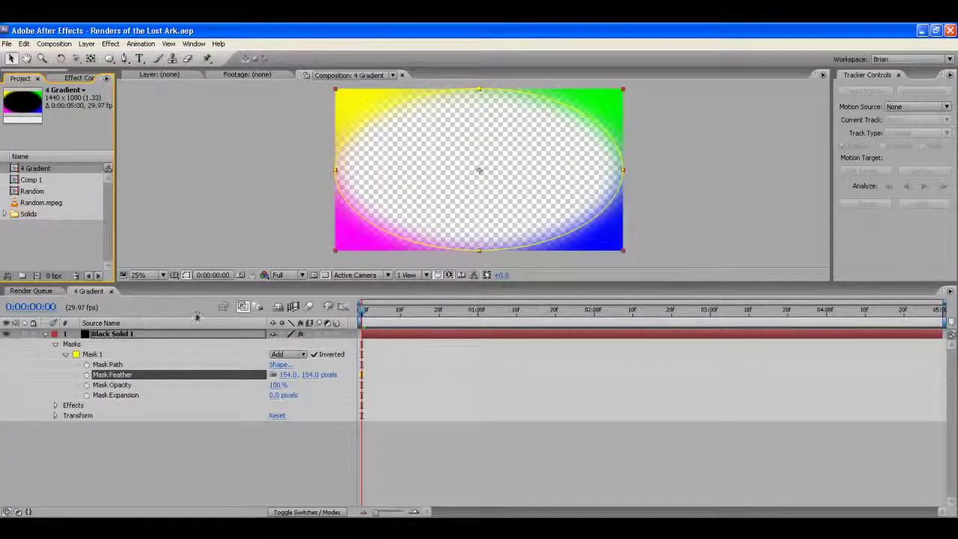
Enlarge the 4 Gradient viewer and deselect the layer to hide the mask outline
{"action": "left_click_drag", "start_coordinate": [394, 285], "coordinate": [394, 356]}
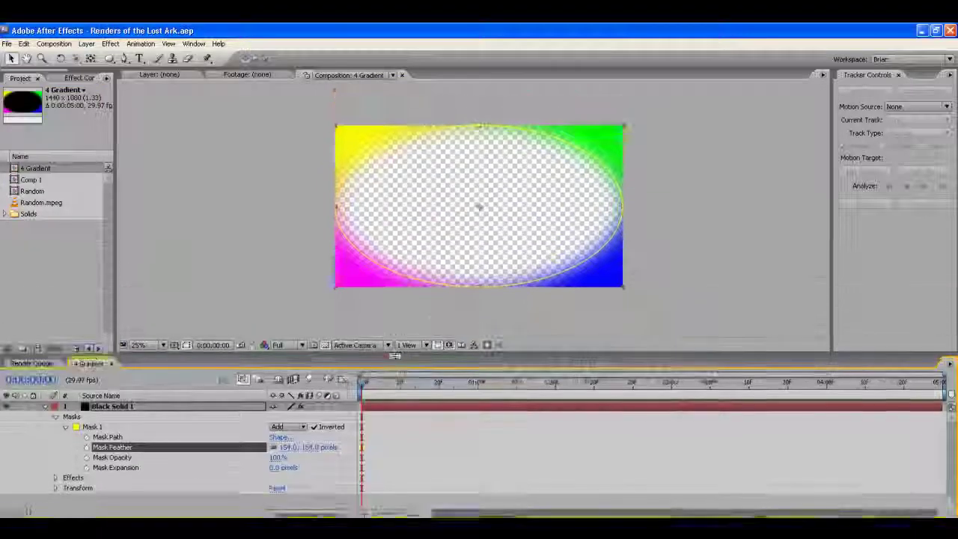
{"action": "scroll", "coordinate": [346, 211], "scroll_direction": "up", "scroll_amount": 1}
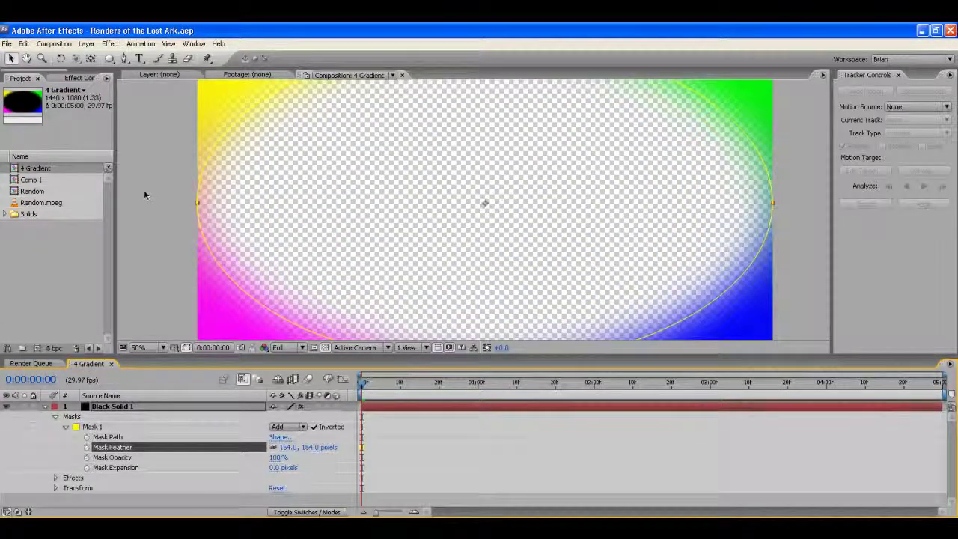
{"action": "left_click", "coordinate": [145, 192]}
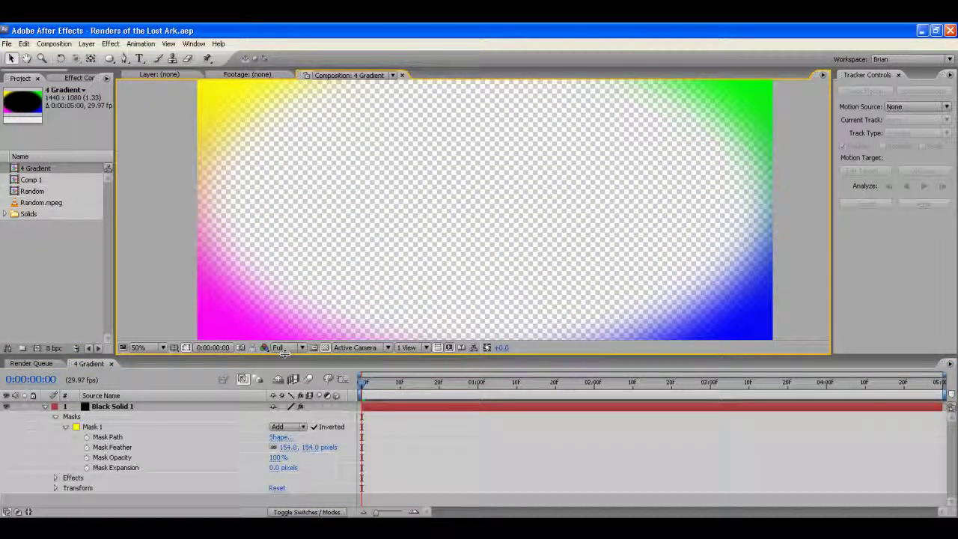
{"action": "left_click_drag", "start_coordinate": [287, 357], "coordinate": [287, 296]}
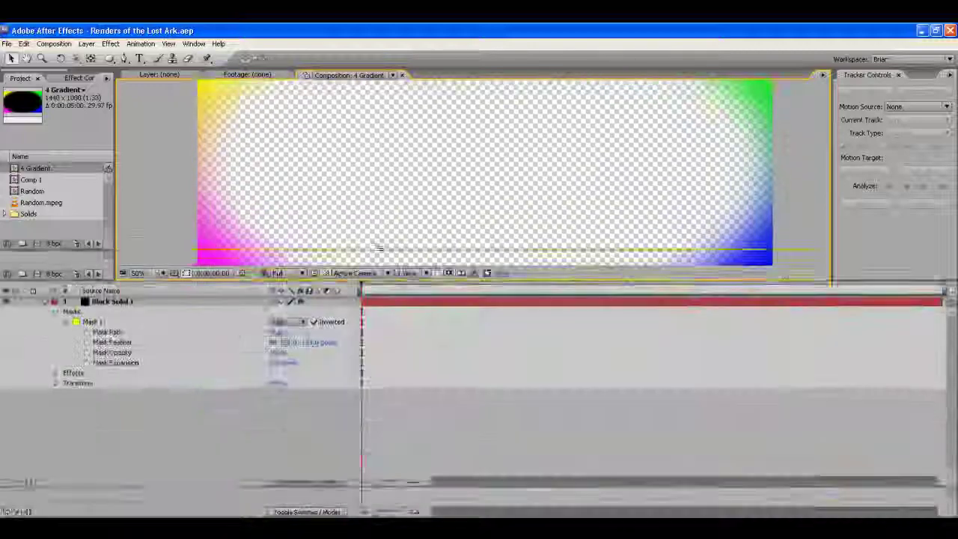